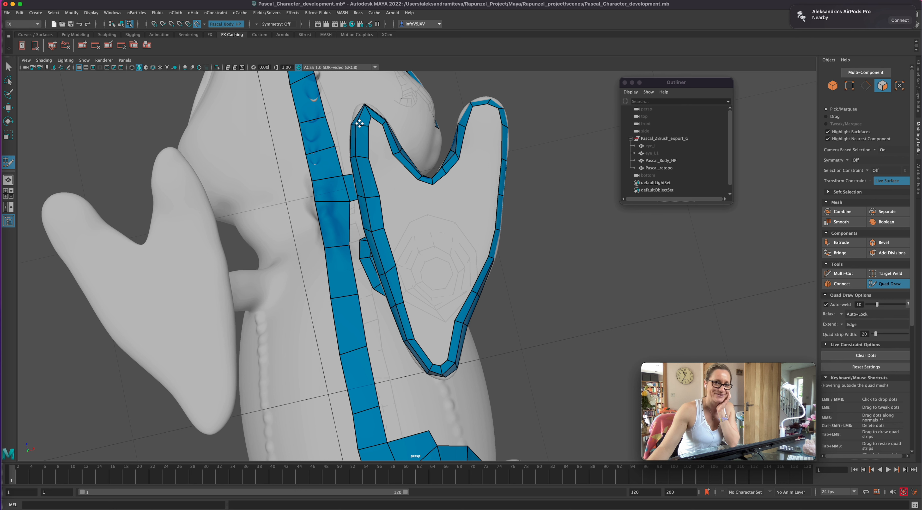
# - Tweak three points along the retopo border strip around the foot's sole so it follows the sculpt
pyautogui.moveTo(380, 196); pyautogui.dragTo(373, 195)
pyautogui.moveTo(368, 157); pyautogui.dragTo(365, 157)
pyautogui.moveTo(383, 225); pyautogui.dragTo(381, 229)
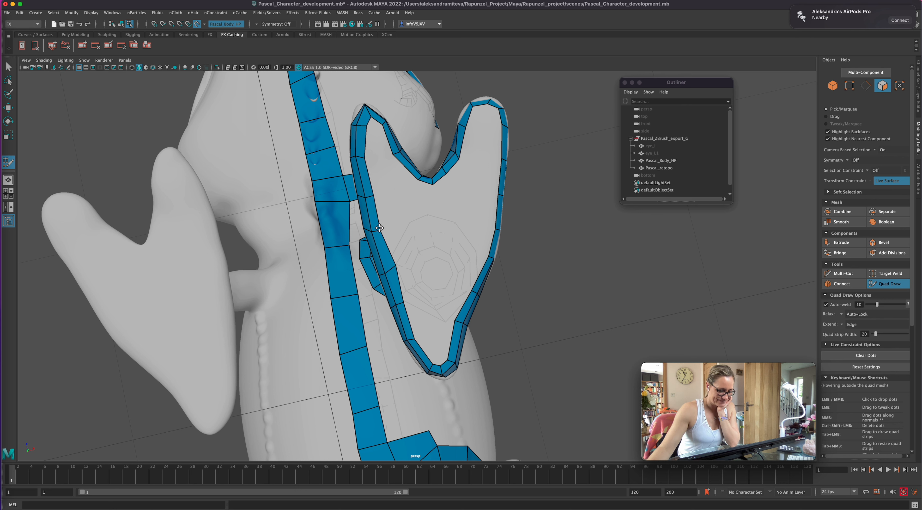
# - Place three dots above the web between the toes and fill quads joining the sole border strip to the ankle patch
pyautogui.keyDown('alt'); pyautogui.moveTo(395, 267); pyautogui.dragTo(667, 346); pyautogui.keyUp('alt')
pyautogui.keyDown('alt'); pyautogui.moveTo(667, 346); pyautogui.dragTo(710, 335, button='right'); pyautogui.keyUp('alt')
pyautogui.click(430, 321)
pyautogui.click(447, 320)
pyautogui.click(464, 318)
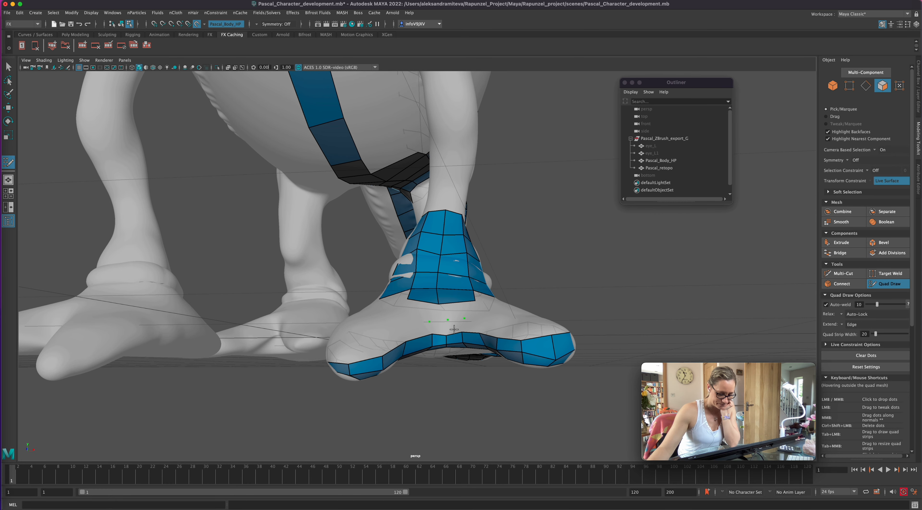
pyautogui.keyDown('shift'); pyautogui.click(440, 324); pyautogui.keyUp('shift')
pyautogui.keyDown('shift'); pyautogui.click(458, 324); pyautogui.keyUp('shift')
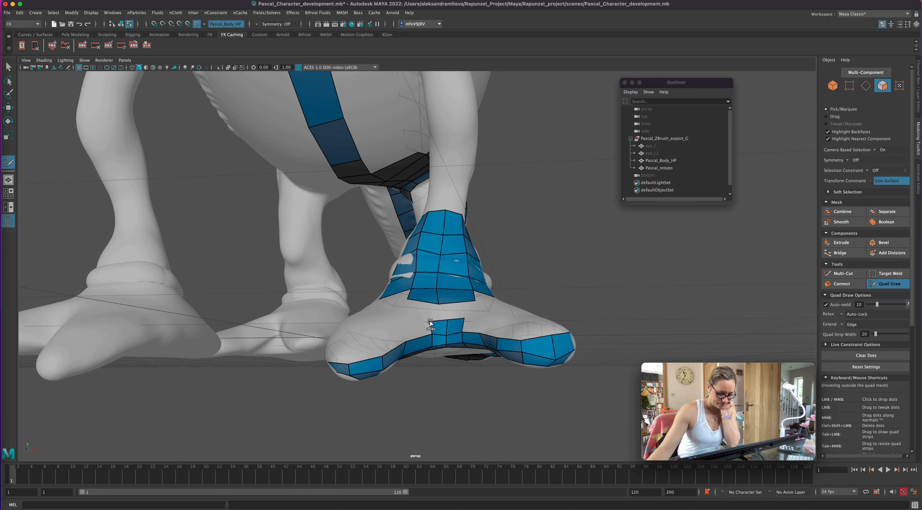
pyautogui.keyDown('shift'); pyautogui.click(430, 314); pyautogui.keyUp('shift')
pyautogui.keyDown('shift'); pyautogui.click(455, 306); pyautogui.keyUp('shift')
# - Fill quads down the outer and inner sides of the foot, connecting the ankle patch to the sole border strip
pyautogui.keyDown('alt'); pyautogui.moveTo(455, 307); pyautogui.dragTo(454, 354); pyautogui.keyUp('alt')
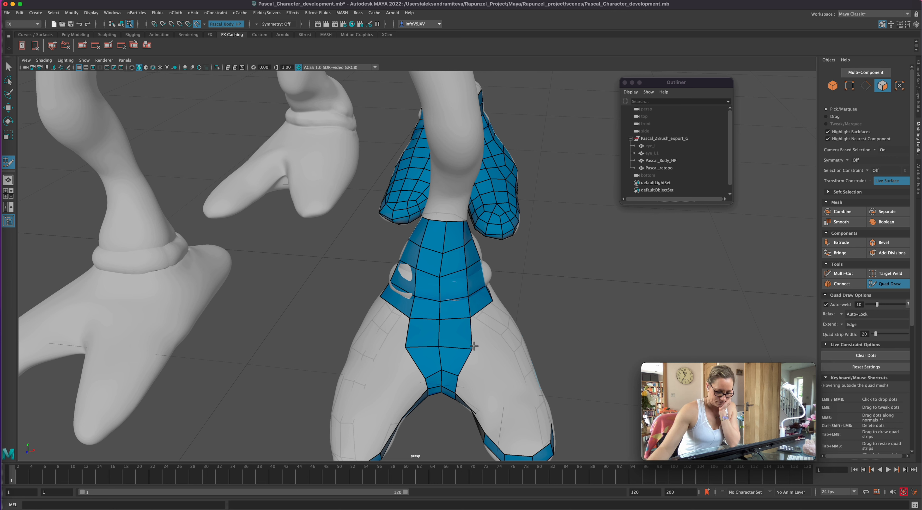
pyautogui.click(501, 333)
pyautogui.keyDown('alt'); pyautogui.moveTo(375, 328); pyautogui.dragTo(473, 348); pyautogui.keyUp('alt')
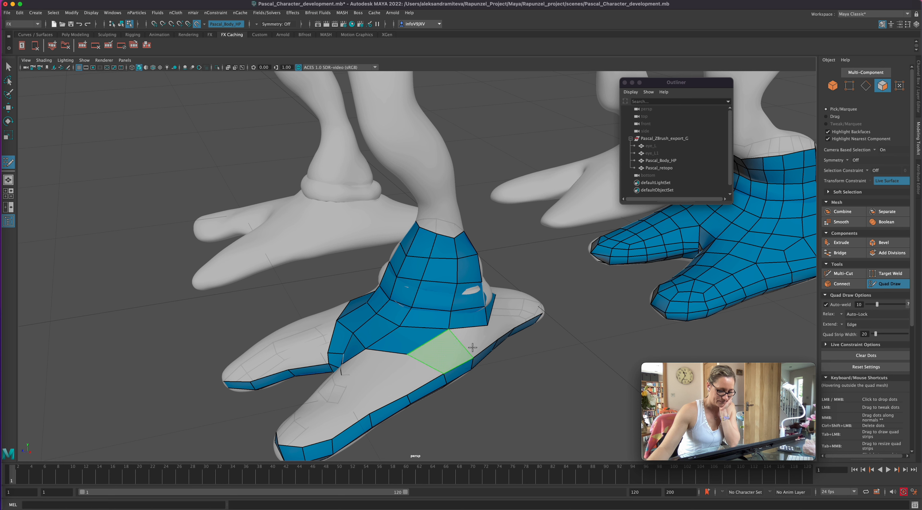
pyautogui.keyDown('shift'); pyautogui.click(473, 348); pyautogui.keyUp('shift')
pyautogui.keyDown('shift'); pyautogui.click(480, 340); pyautogui.keyUp('shift')
pyautogui.keyDown('alt'); pyautogui.moveTo(553, 381); pyautogui.dragTo(421, 333); pyautogui.keyUp('alt')
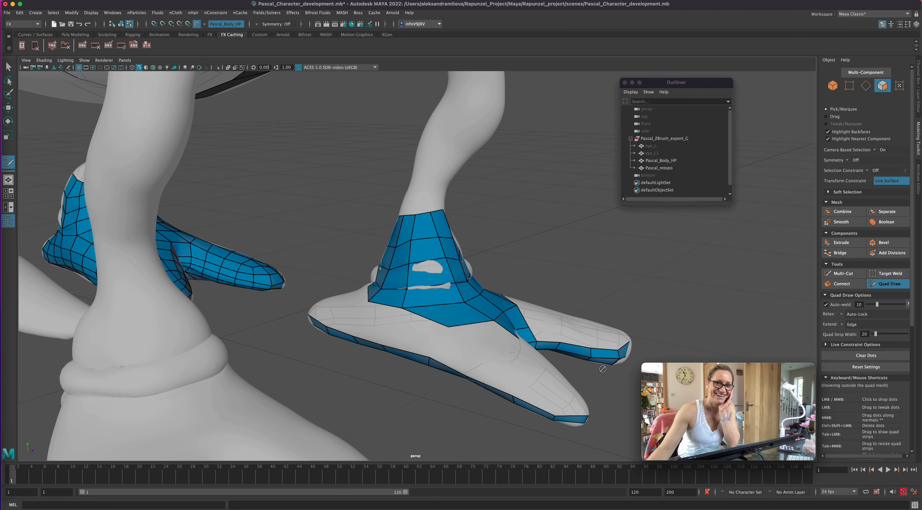
pyautogui.keyDown('shift'); pyautogui.click(417, 330); pyautogui.keyUp('shift')
pyautogui.keyDown('shift'); pyautogui.click(376, 324); pyautogui.keyUp('shift')
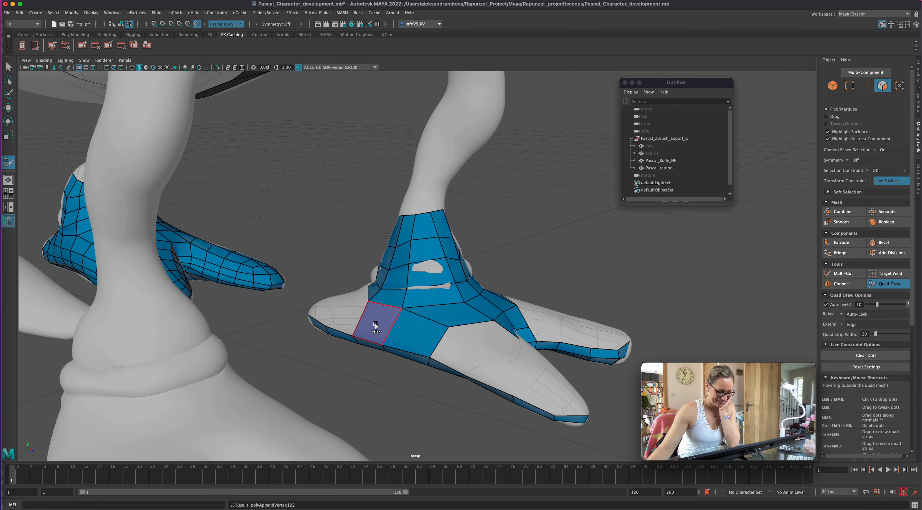
# - Place two dots on top of the inner toe and fill its first quad below the ankle patch
pyautogui.keyDown('alt'); pyautogui.moveTo(648, 299); pyautogui.dragTo(608, 338); pyautogui.keyUp('alt')
pyautogui.keyDown('alt'); pyautogui.moveTo(612, 327); pyautogui.dragTo(625, 286, button='middle'); pyautogui.keyUp('alt')
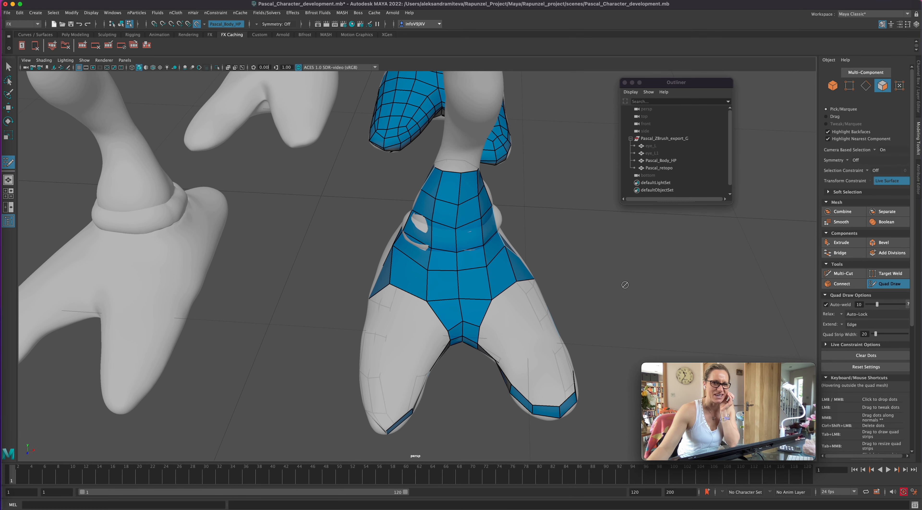
pyautogui.click(412, 325)
pyautogui.click(388, 325)
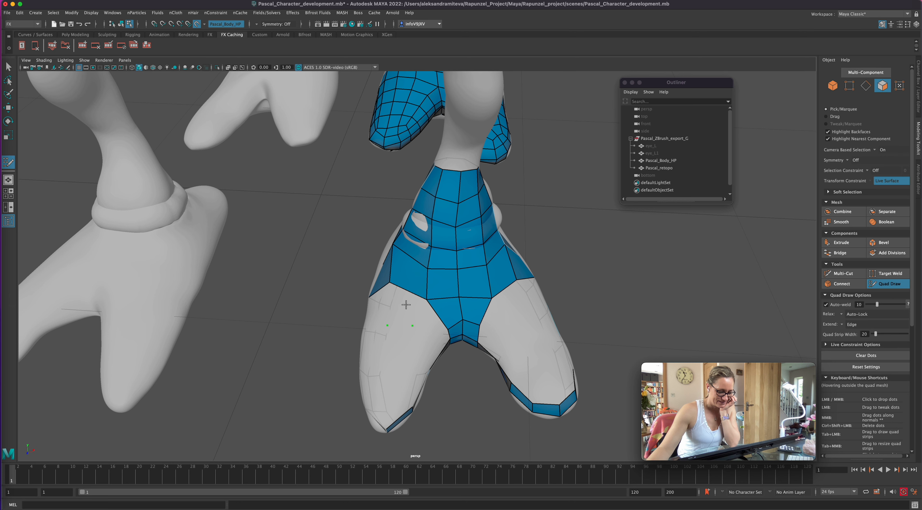
pyautogui.moveTo(601, 280)
pyautogui.keyDown('alt'); pyautogui.mouseDown()
pyautogui.moveTo(610, 302)
pyautogui.moveTo(631, 295)
pyautogui.mouseUp(); pyautogui.keyUp('alt')
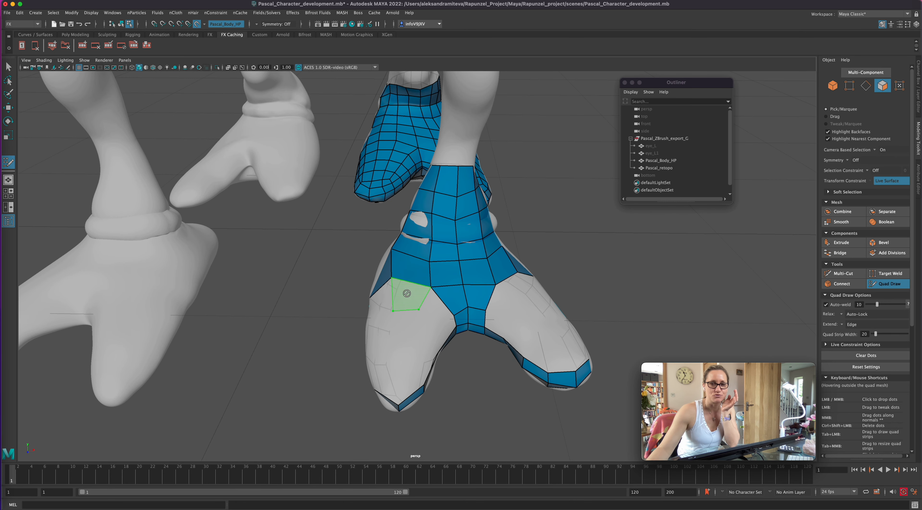
pyautogui.keyDown('shift'); pyautogui.click(406, 289); pyautogui.keyUp('shift')
# - Add dots and fill quads around the base of both toes, closing the gaps beside the web between them
pyautogui.click(434, 325)
pyautogui.click(507, 314)
pyautogui.click(514, 303)
pyautogui.click(533, 296)
pyautogui.keyDown('shift'); pyautogui.click(514, 288); pyautogui.keyUp('shift')
pyautogui.keyDown('shift'); pyautogui.click(500, 303); pyautogui.keyUp('shift')
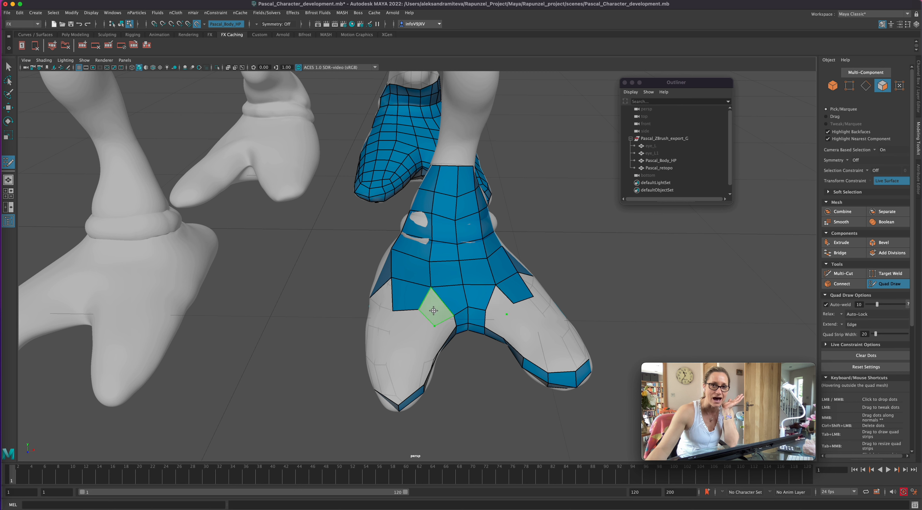
pyautogui.keyDown('shift'); pyautogui.click(435, 310); pyautogui.keyUp('shift')
pyautogui.moveTo(495, 282)
pyautogui.mouseDown()
pyautogui.moveTo(516, 304)
pyautogui.moveTo(507, 316)
pyautogui.mouseUp()
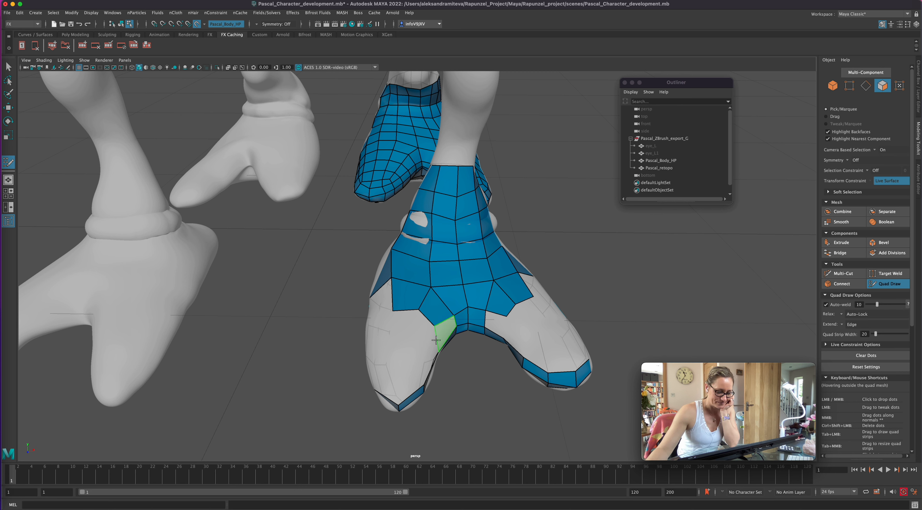
pyautogui.keyDown('shift'); pyautogui.click(446, 333); pyautogui.keyUp('shift')
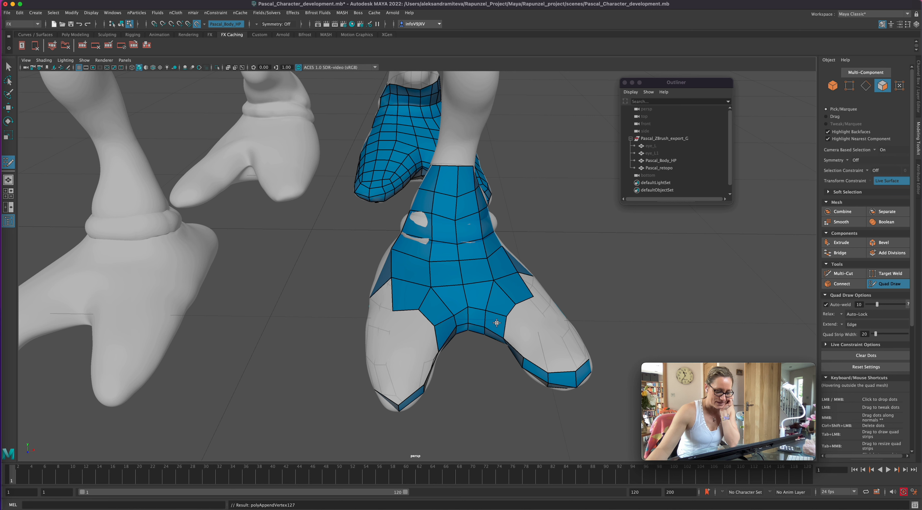
# - Extend the top of both toes by placing two dots on each and filling the next quads toward the web side
pyautogui.click(401, 334)
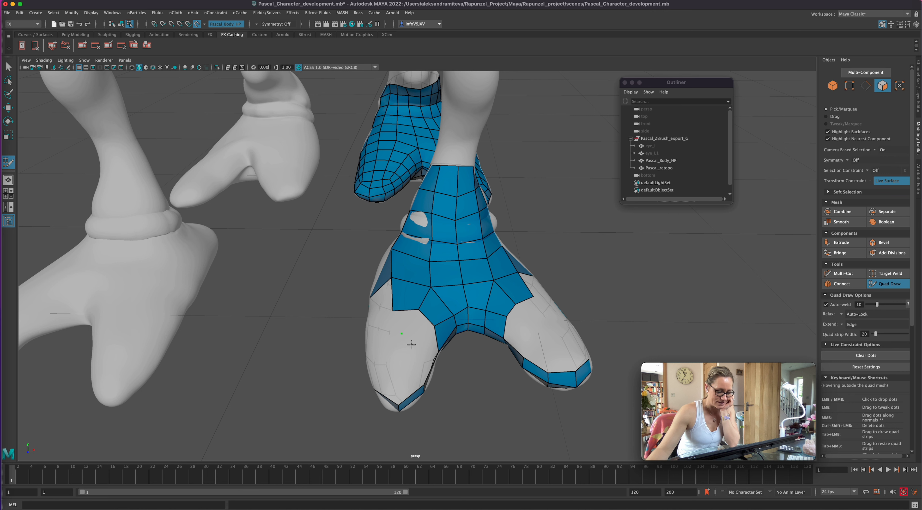
pyautogui.click(534, 329)
pyautogui.click(547, 323)
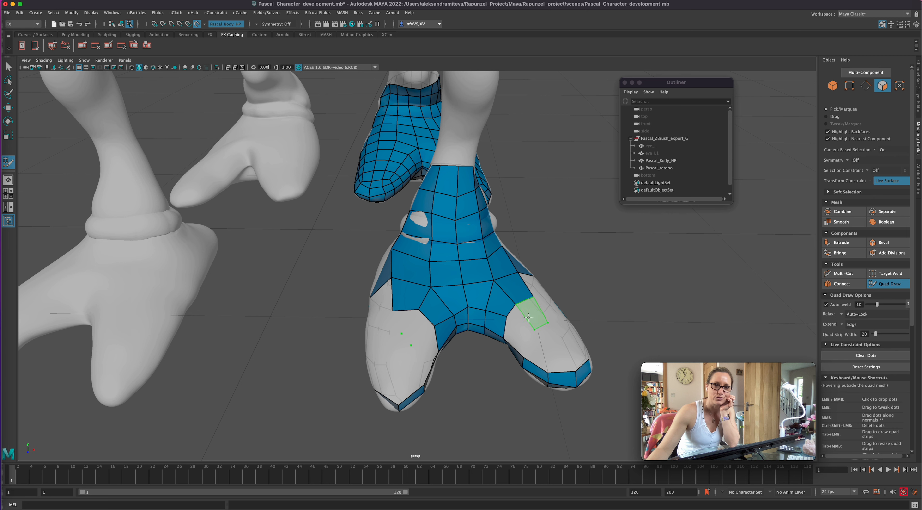
pyautogui.keyDown('shift'); pyautogui.click(412, 329); pyautogui.keyUp('shift')
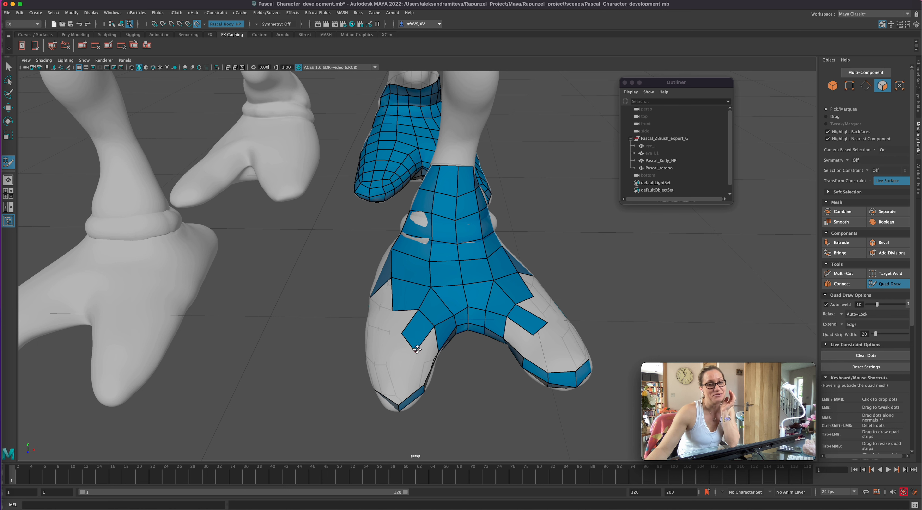
pyautogui.keyDown('shift'); pyautogui.click(428, 354); pyautogui.keyUp('shift')
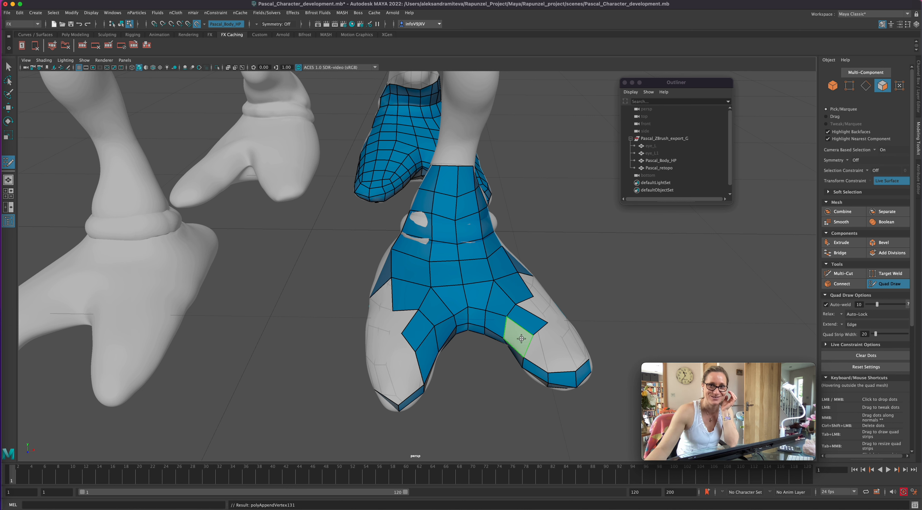
# - Fill the remaining quads across the tops and outward-facing sides of both toes, leaving only the tips open
pyautogui.keyDown('alt'); pyautogui.moveTo(553, 316); pyautogui.dragTo(634, 358); pyautogui.keyUp('alt')
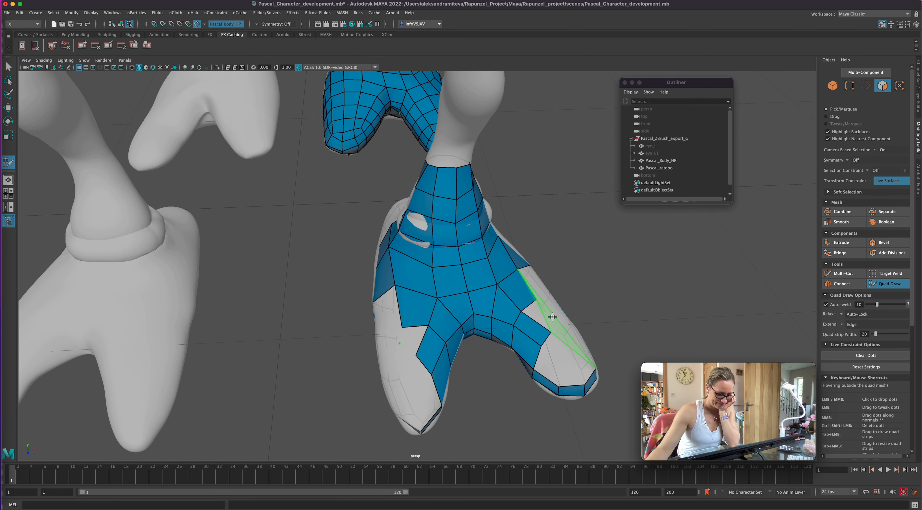
pyautogui.click(569, 320)
pyautogui.keyDown('shift'); pyautogui.click(549, 316); pyautogui.keyUp('shift')
pyautogui.keyDown('shift'); pyautogui.click(412, 338); pyautogui.keyUp('shift')
pyautogui.keyDown('alt'); pyautogui.moveTo(422, 343); pyautogui.dragTo(552, 331); pyautogui.keyUp('alt')
pyautogui.keyDown('shift'); pyautogui.click(434, 307); pyautogui.keyUp('shift')
pyautogui.keyDown('shift'); pyautogui.click(466, 322); pyautogui.keyUp('shift')
pyautogui.moveTo(484, 324); pyautogui.dragTo(583, 365)
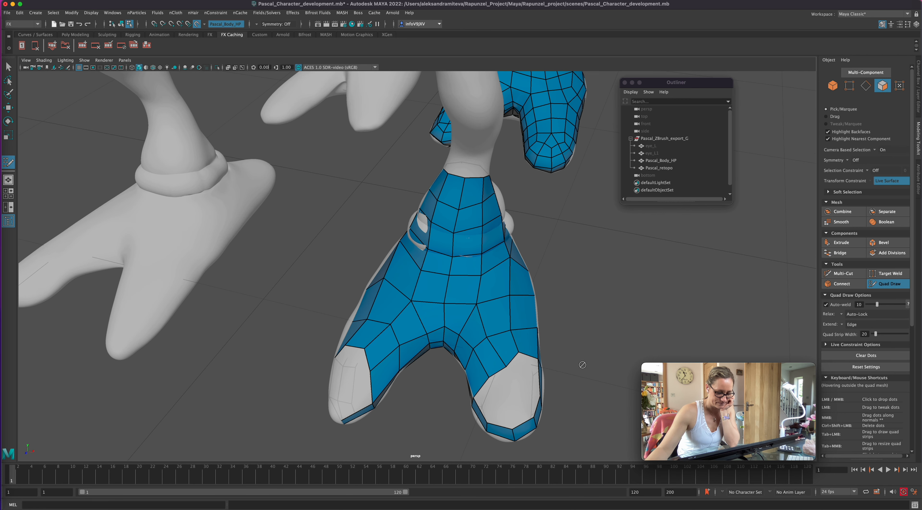
# - Fill quads along the web-facing edges of both toe tips and down the opposite edge of the inner toe
pyautogui.moveTo(505, 312)
pyautogui.keyDown('shift'); pyautogui.mouseDown()
pyautogui.moveTo(488, 291)
pyautogui.moveTo(507, 328)
pyautogui.mouseUp(); pyautogui.keyUp('shift')
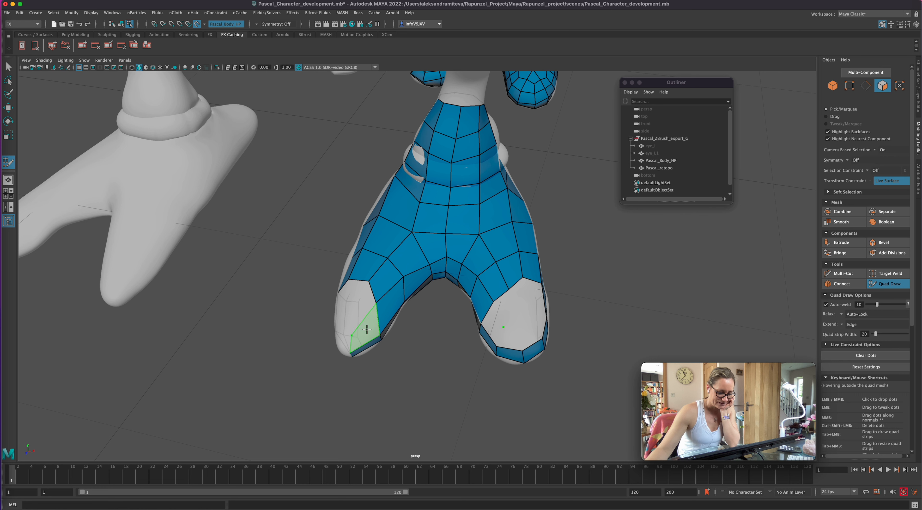
pyautogui.keyDown('shift'); pyautogui.click(354, 331); pyautogui.keyUp('shift')
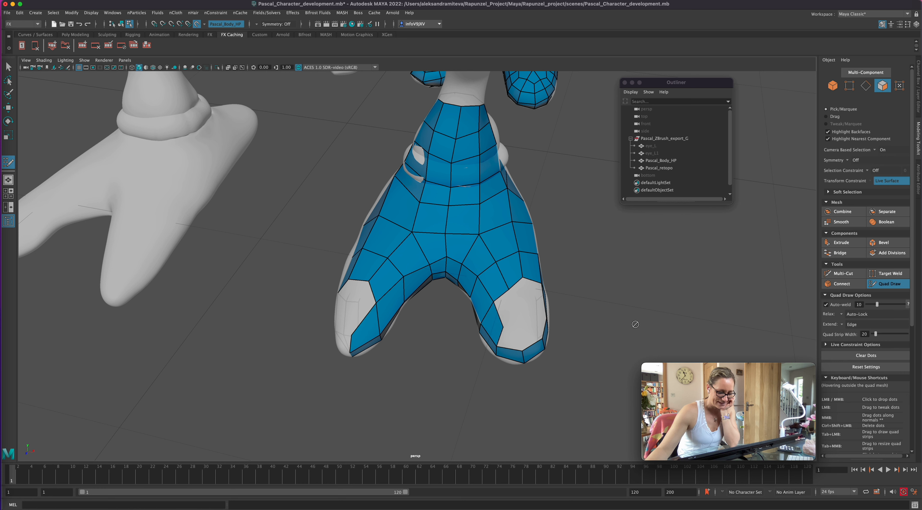
pyautogui.keyDown('shift'); pyautogui.click(509, 328); pyautogui.keyUp('shift')
pyautogui.moveTo(611, 341)
pyautogui.keyDown('alt'); pyautogui.mouseDown()
pyautogui.moveTo(599, 338)
pyautogui.moveTo(635, 331)
pyautogui.moveTo(433, 288)
pyautogui.mouseUp(); pyautogui.keyUp('alt')
pyautogui.keyDown('shift'); pyautogui.click(459, 305); pyautogui.keyUp('shift')
pyautogui.keyDown('shift'); pyautogui.click(463, 304); pyautogui.keyUp('shift')
pyautogui.keyDown('alt'); pyautogui.moveTo(565, 354); pyautogui.dragTo(609, 337); pyautogui.keyUp('alt')
pyautogui.keyDown('alt'); pyautogui.moveTo(610, 337); pyautogui.dragTo(607, 315, button='middle'); pyautogui.keyUp('alt')
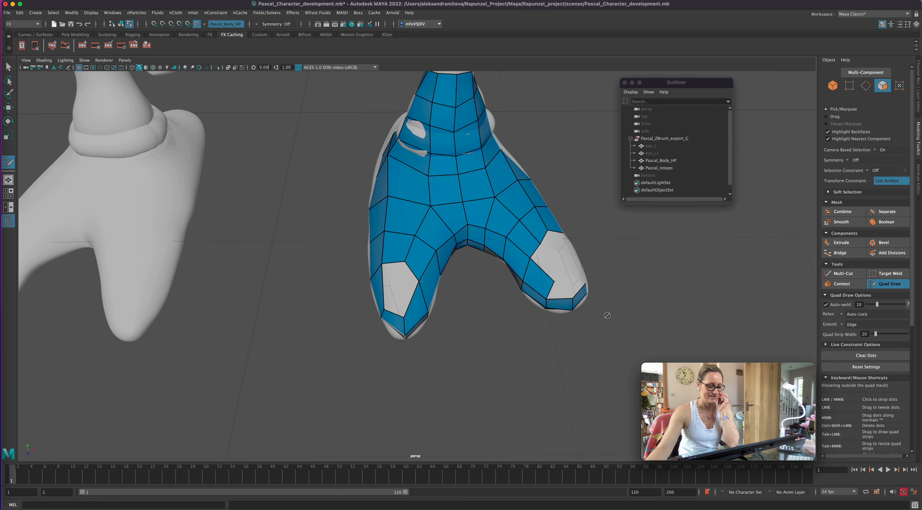
# - Adjust a point on the outer toe's opening, add a dot, and fill the open tip with quads
pyautogui.moveTo(570, 345)
pyautogui.keyDown('alt'); pyautogui.mouseDown()
pyautogui.moveTo(583, 362)
pyautogui.moveTo(583, 353)
pyautogui.mouseUp(); pyautogui.keyUp('alt')
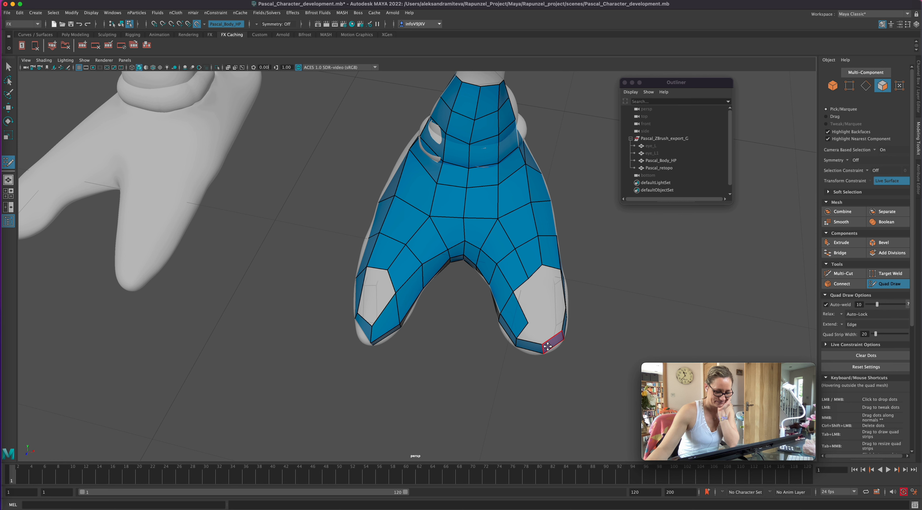
pyautogui.keyDown('alt'); pyautogui.moveTo(587, 391); pyautogui.dragTo(567, 333); pyautogui.keyUp('alt')
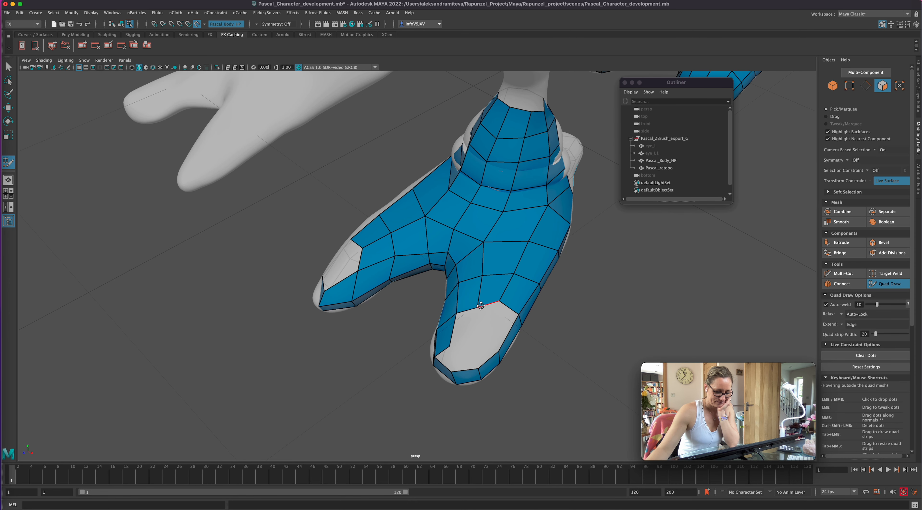
pyautogui.moveTo(478, 305); pyautogui.dragTo(482, 299)
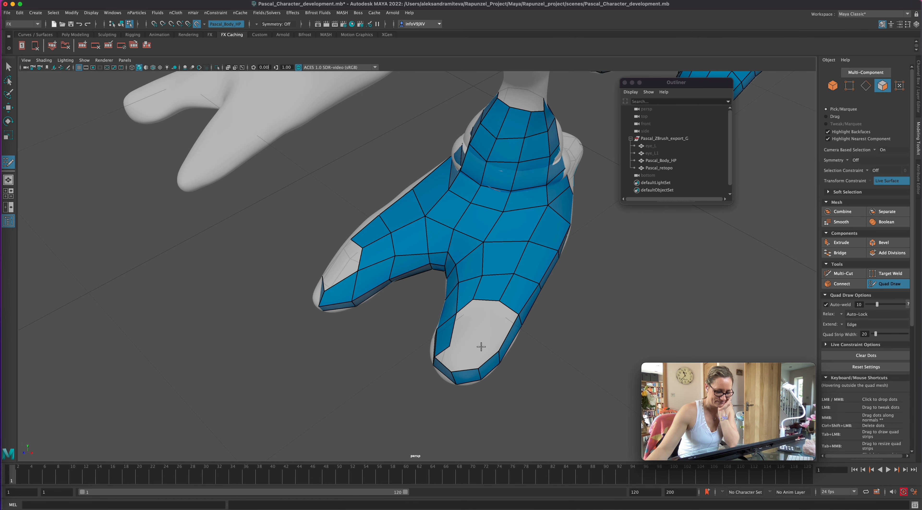
pyautogui.click(488, 333)
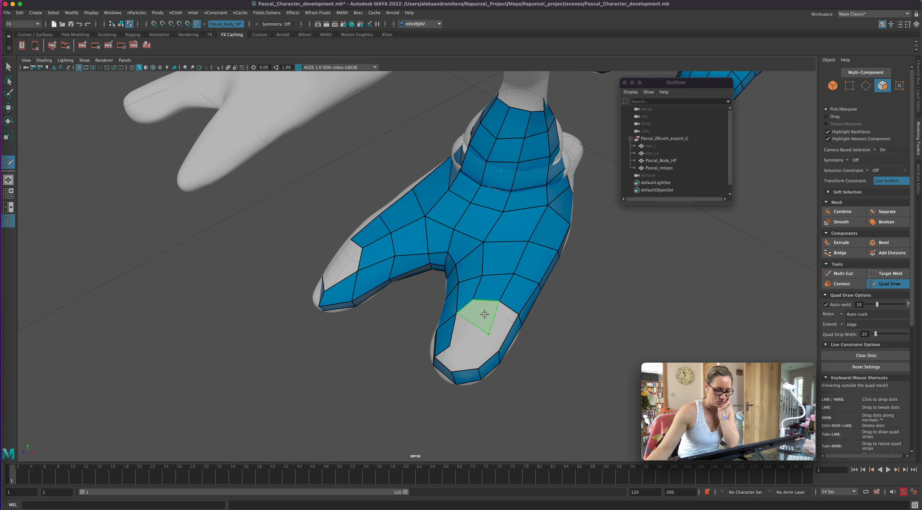
pyautogui.keyDown('shift'); pyautogui.click(489, 335); pyautogui.keyUp('shift')
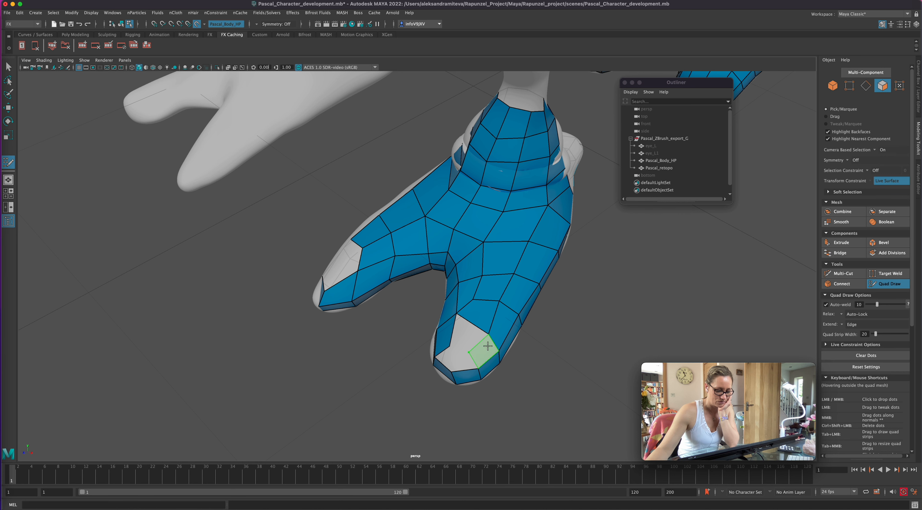
pyautogui.keyDown('shift'); pyautogui.click(466, 336); pyautogui.keyUp('shift')
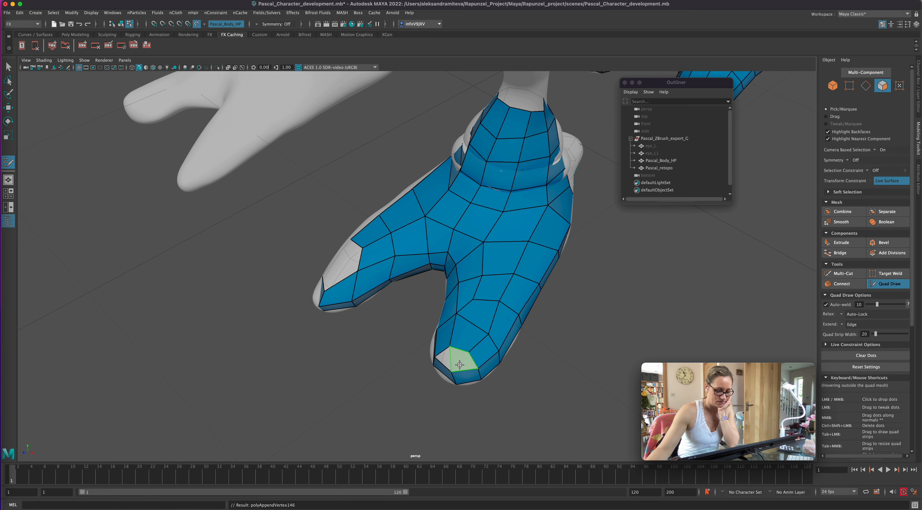
pyautogui.keyDown('alt'); pyautogui.moveTo(521, 406); pyautogui.dragTo(586, 383); pyautogui.keyUp('alt')
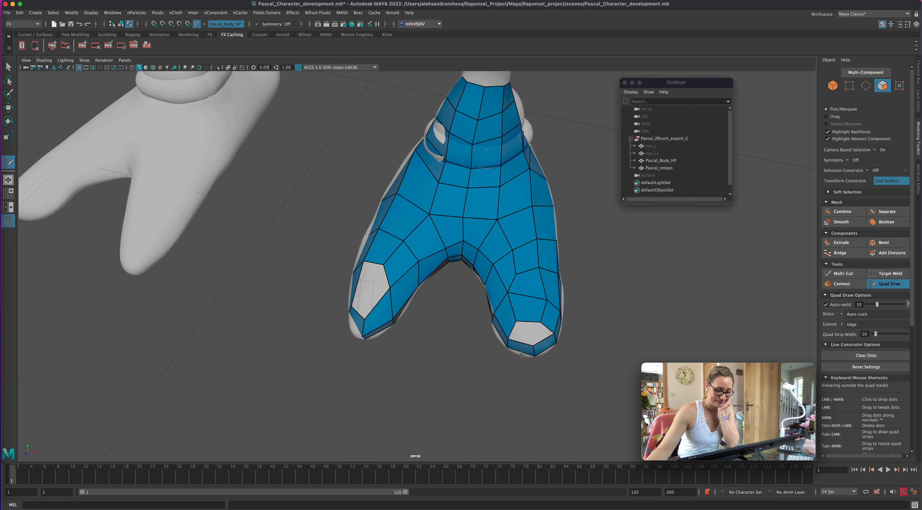
pyautogui.keyDown('shift'); pyautogui.click(521, 338); pyautogui.keyUp('shift')
pyautogui.keyDown('shift'); pyautogui.click(538, 329); pyautogui.keyUp('shift')
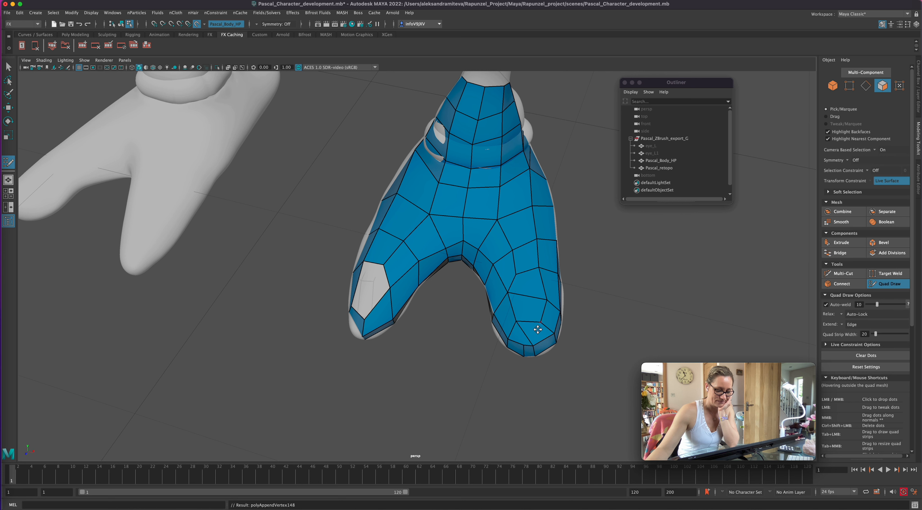
# - Relax the new quads on the outer toe's tip, top and side to even out their spacing
pyautogui.keyDown('shift'); pyautogui.moveTo(527, 342); pyautogui.dragTo(535, 324); pyautogui.keyUp('shift')
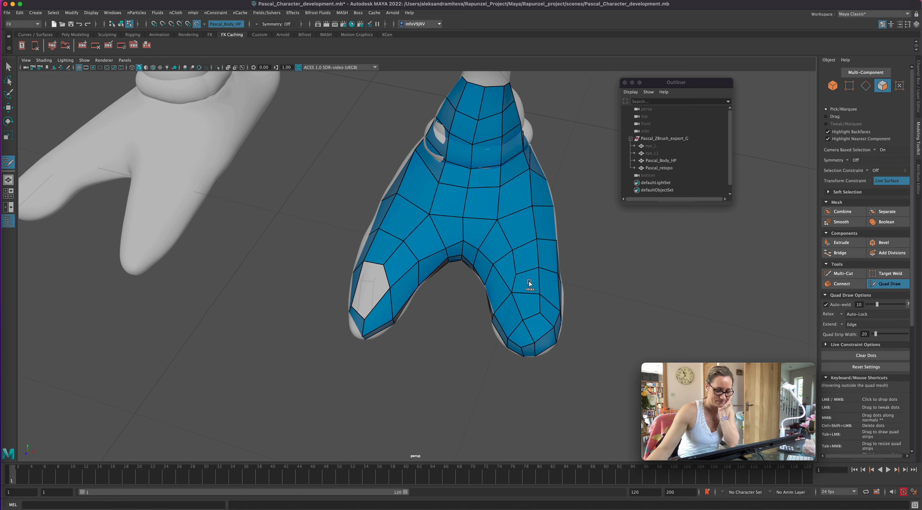
pyautogui.moveTo(522, 258)
pyautogui.keyDown('shift'); pyautogui.mouseDown()
pyautogui.moveTo(503, 295)
pyautogui.moveTo(509, 271)
pyautogui.moveTo(624, 306)
pyautogui.moveTo(573, 250)
pyautogui.mouseUp(); pyautogui.keyUp('shift')
pyautogui.moveTo(530, 219)
pyautogui.keyDown('shift'); pyautogui.mouseDown()
pyautogui.moveTo(544, 220)
pyautogui.moveTo(519, 218)
pyautogui.moveTo(543, 223)
pyautogui.mouseUp(); pyautogui.keyUp('shift')
pyautogui.keyDown('alt'); pyautogui.moveTo(615, 316); pyautogui.dragTo(572, 324); pyautogui.keyUp('alt')
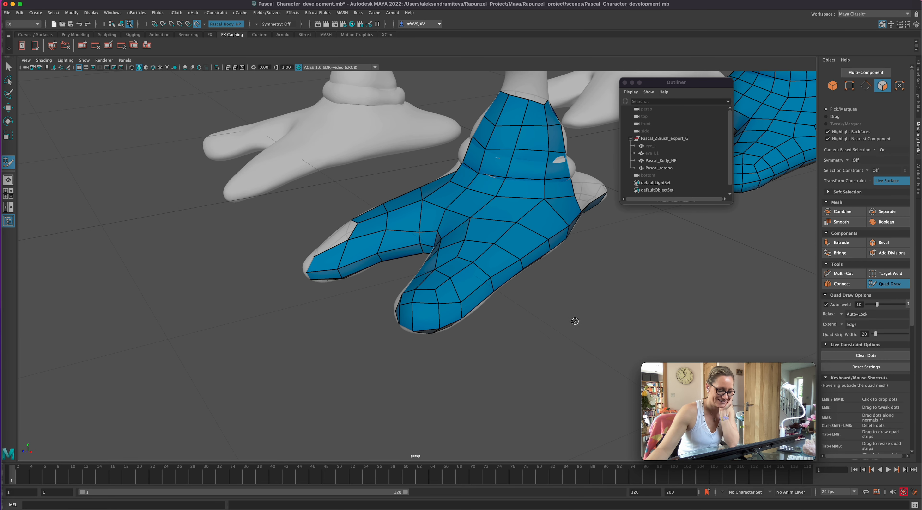
pyautogui.keyDown('shift'); pyautogui.moveTo(438, 298); pyautogui.dragTo(444, 303); pyautogui.keyUp('shift')
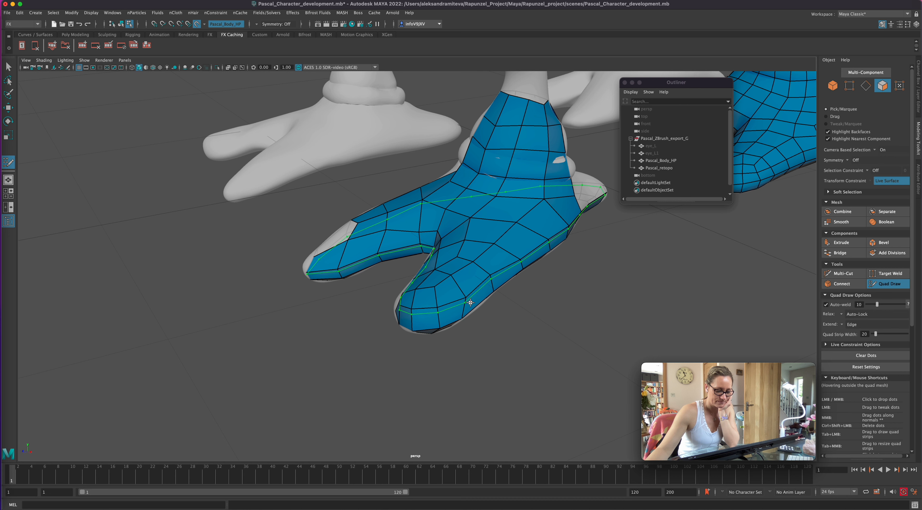
# - Fill the remaining opening on top of the inner toe with quads and relax them into the surrounding mesh
pyautogui.keyDown('alt'); pyautogui.moveTo(608, 348); pyautogui.dragTo(650, 343); pyautogui.keyUp('alt')
pyautogui.scroll(10, 650, 343)
pyautogui.scroll(-10, 558, 349)
pyautogui.keyDown('alt'); pyautogui.moveTo(565, 349); pyautogui.dragTo(572, 350); pyautogui.keyUp('alt')
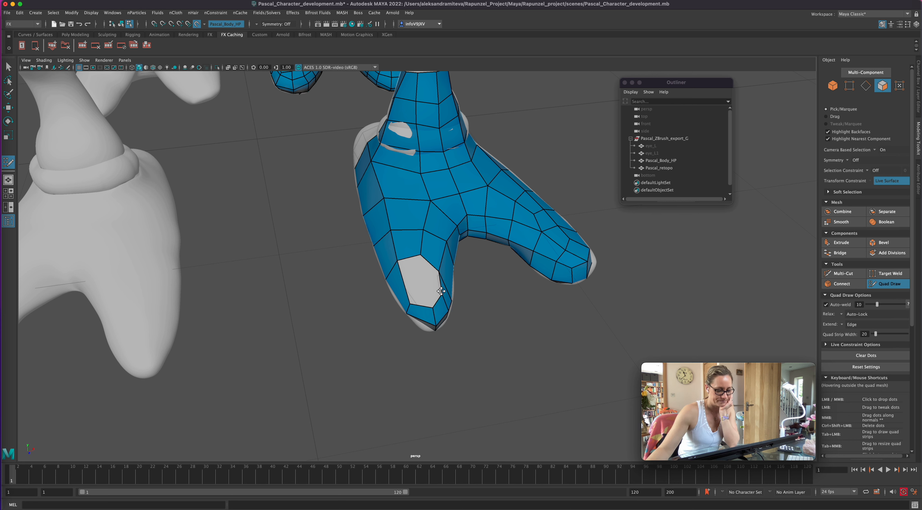
pyautogui.keyDown('shift'); pyautogui.click(433, 286); pyautogui.keyUp('shift')
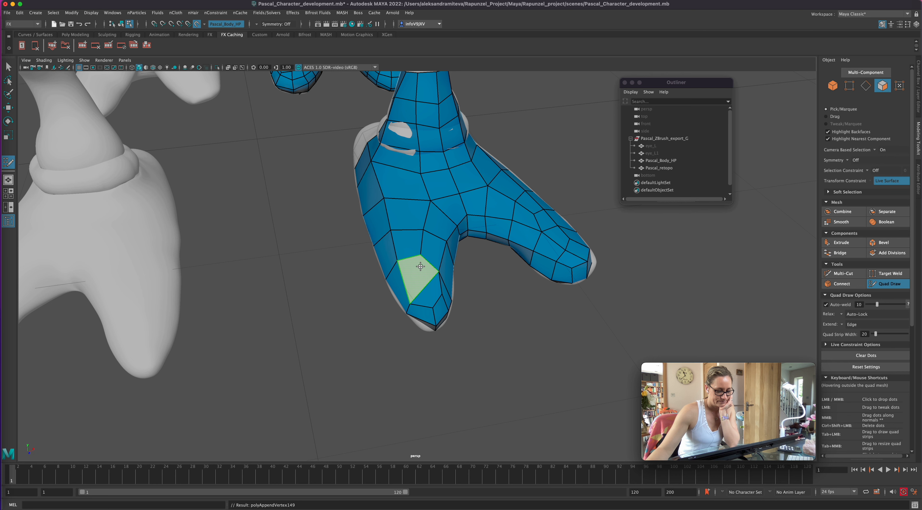
pyautogui.keyDown('shift'); pyautogui.click(421, 267); pyautogui.keyUp('shift')
pyautogui.moveTo(436, 271)
pyautogui.keyDown('shift'); pyautogui.mouseDown()
pyautogui.moveTo(434, 285)
pyautogui.moveTo(431, 266)
pyautogui.moveTo(422, 281)
pyautogui.mouseUp(); pyautogui.keyUp('shift')
# - Relax the quads on the tops of both toes and nudge a border point along the foot's underside
pyautogui.keyDown('alt'); pyautogui.moveTo(488, 355); pyautogui.dragTo(469, 349); pyautogui.keyUp('alt')
pyautogui.keyDown('alt'); pyautogui.moveTo(398, 344); pyautogui.dragTo(434, 346); pyautogui.keyUp('alt')
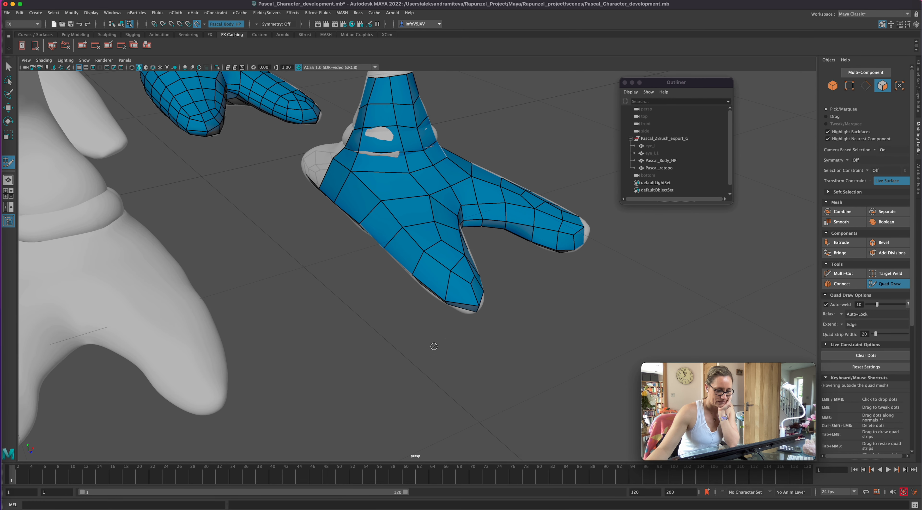
pyautogui.keyDown('shift'); pyautogui.click(461, 302); pyautogui.keyUp('shift')
pyautogui.moveTo(531, 339)
pyautogui.keyDown('alt'); pyautogui.mouseDown()
pyautogui.moveTo(517, 350)
pyautogui.moveTo(520, 337)
pyautogui.mouseUp(); pyautogui.keyUp('alt')
pyautogui.moveTo(445, 273)
pyautogui.keyDown('shift'); pyautogui.mouseDown()
pyautogui.moveTo(438, 267)
pyautogui.moveTo(443, 284)
pyautogui.moveTo(431, 270)
pyautogui.moveTo(411, 284)
pyautogui.moveTo(402, 279)
pyautogui.mouseUp(); pyautogui.keyUp('shift')
pyautogui.keyDown('alt'); pyautogui.moveTo(504, 330); pyautogui.dragTo(529, 300); pyautogui.keyUp('alt')
pyautogui.moveTo(488, 219); pyautogui.dragTo(474, 221)
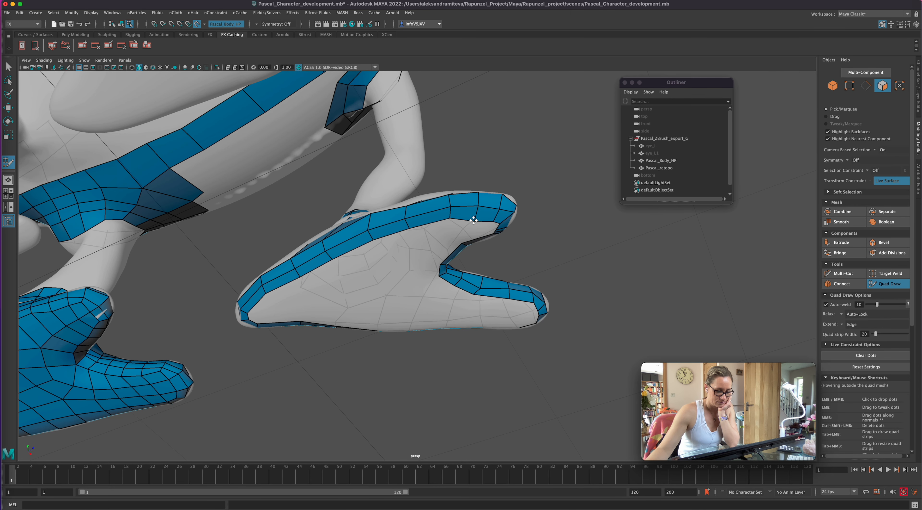
pyautogui.keyDown('alt'); pyautogui.moveTo(500, 352); pyautogui.dragTo(469, 377); pyautogui.keyUp('alt')
pyautogui.keyDown('shift'); pyautogui.moveTo(515, 316); pyautogui.dragTo(524, 325); pyautogui.keyUp('shift')
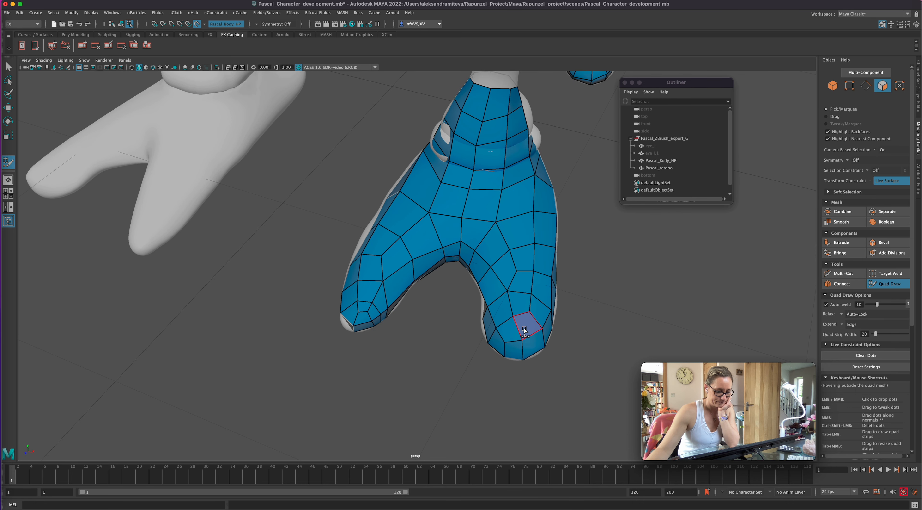
# - Delete surplus geometry at the inner toe's tip and reposition the points around it from above and below
pyautogui.moveTo(576, 360)
pyautogui.keyDown('alt'); pyautogui.mouseDown()
pyautogui.moveTo(599, 370)
pyautogui.moveTo(584, 368)
pyautogui.mouseUp(); pyautogui.keyUp('alt')
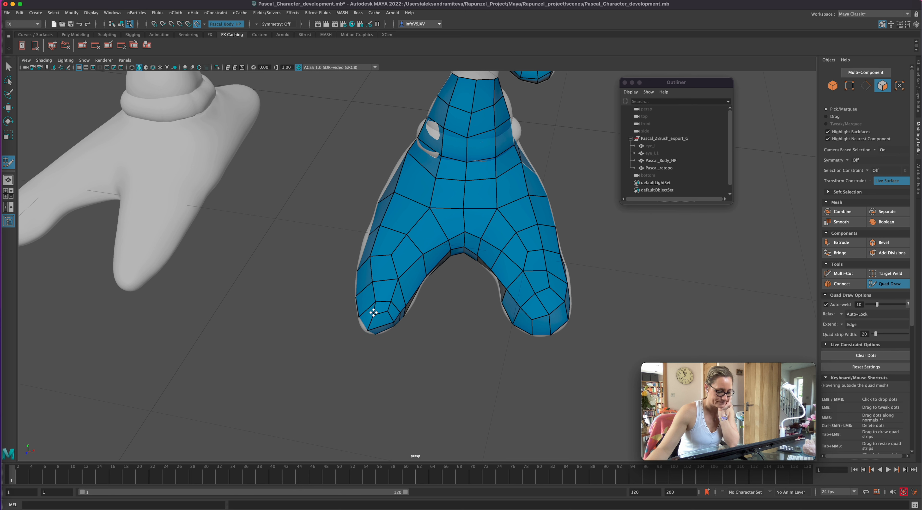
pyautogui.keyDown('alt'); pyautogui.moveTo(393, 346); pyautogui.dragTo(439, 333); pyautogui.keyUp('alt')
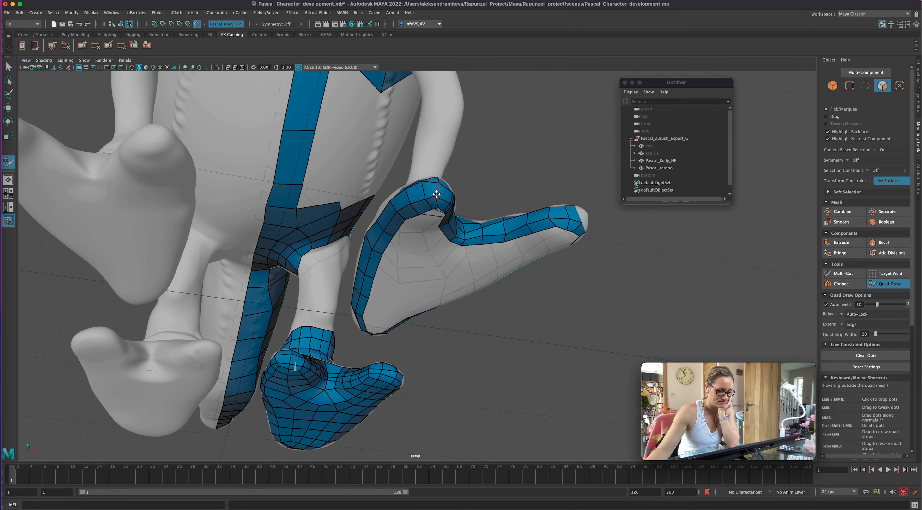
pyautogui.keyDown('alt'); pyautogui.moveTo(509, 340); pyautogui.dragTo(500, 314); pyautogui.keyUp('alt')
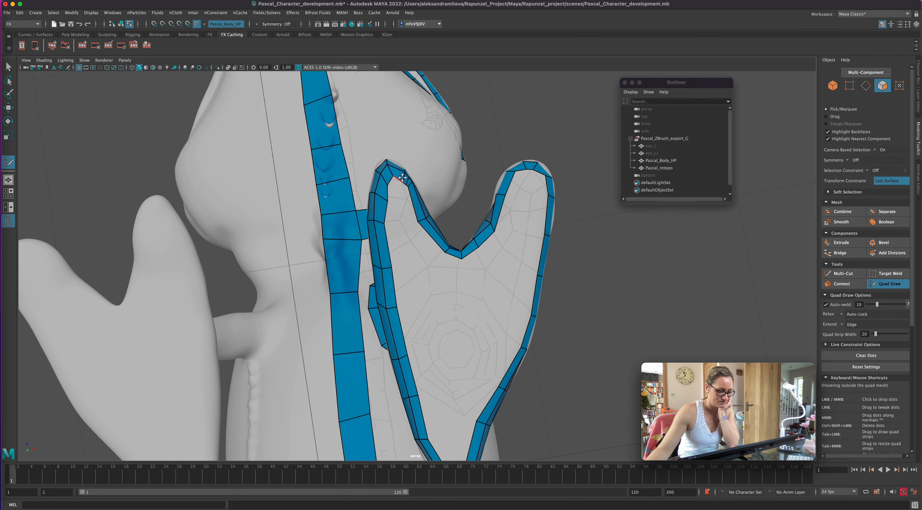
pyautogui.keyDown('alt'); pyautogui.moveTo(413, 217); pyautogui.dragTo(544, 346); pyautogui.keyUp('alt')
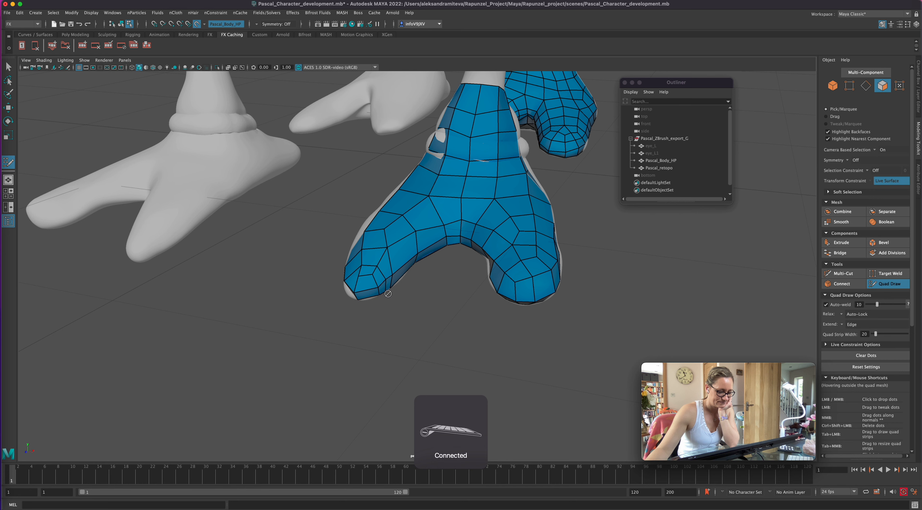
pyautogui.keyDown('ctrl'); pyautogui.keyDown('shift'); pyautogui.click(386, 281); pyautogui.keyUp('shift'); pyautogui.keyUp('ctrl')
pyautogui.keyDown('alt'); pyautogui.moveTo(555, 358); pyautogui.dragTo(570, 327); pyautogui.keyUp('alt')
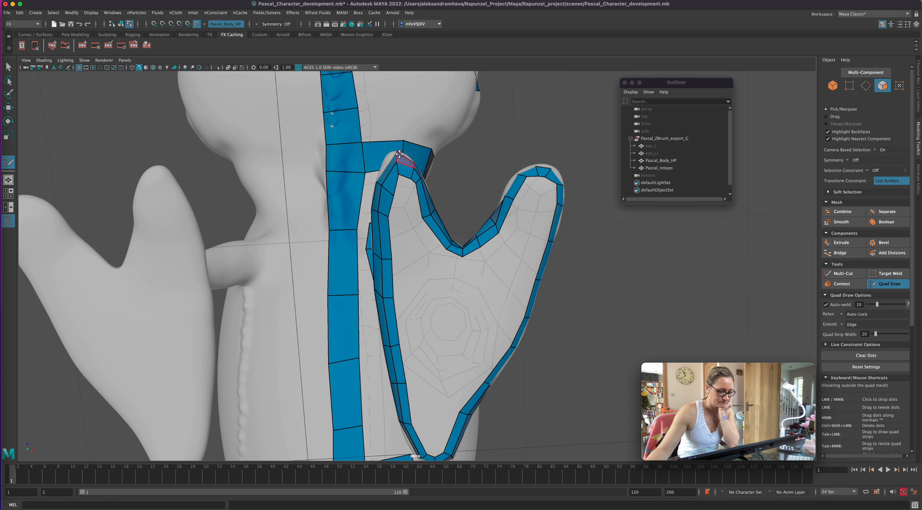
pyautogui.keyDown('alt'); pyautogui.moveTo(600, 300); pyautogui.dragTo(630, 354); pyautogui.keyUp('alt')
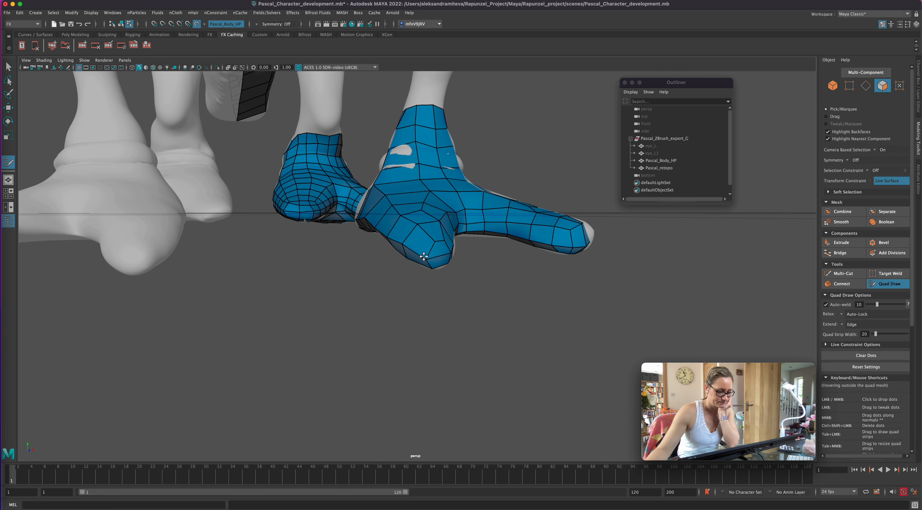
pyautogui.moveTo(433, 239); pyautogui.dragTo(423, 238)
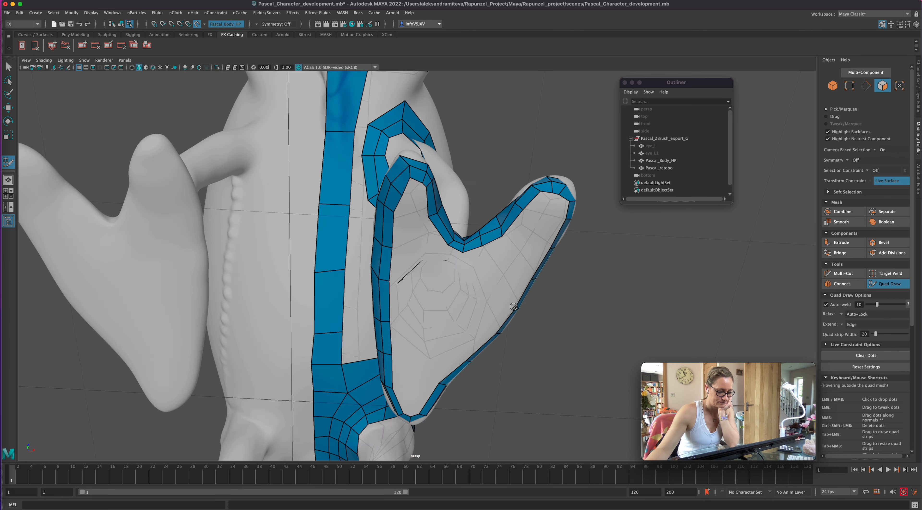
pyautogui.keyDown('alt'); pyautogui.moveTo(355, 282); pyautogui.dragTo(510, 294); pyautogui.keyUp('alt')
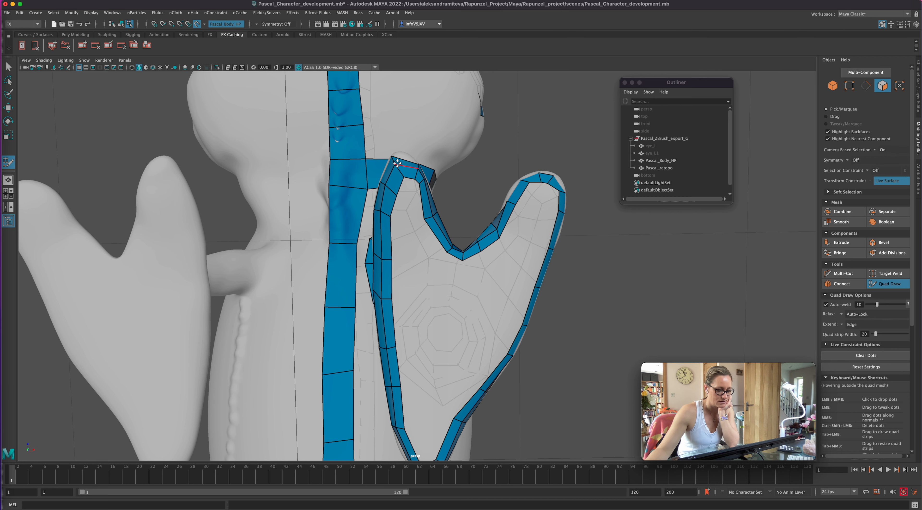
pyautogui.keyDown('alt'); pyautogui.moveTo(568, 308); pyautogui.dragTo(567, 354); pyautogui.keyUp('alt')
pyautogui.moveTo(372, 230)
pyautogui.mouseDown()
pyautogui.moveTo(391, 218)
pyautogui.moveTo(399, 243)
pyautogui.mouseUp()
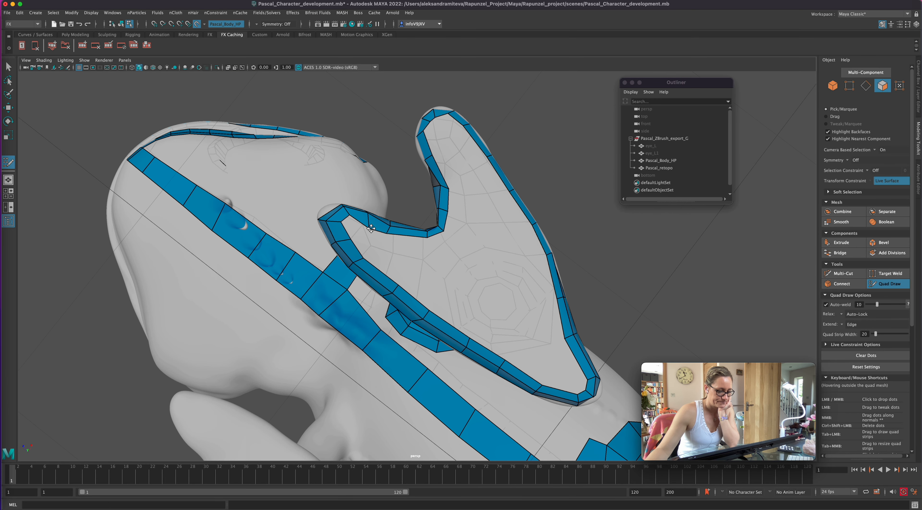
# - Examine both toes from above and beneath, and toggle the smooth preview on the retopo mesh to check its shape
pyautogui.keyDown('alt'); pyautogui.moveTo(351, 217); pyautogui.dragTo(587, 393); pyautogui.keyUp('alt')
pyautogui.keyDown('alt'); pyautogui.moveTo(588, 394); pyautogui.dragTo(636, 369, button='right'); pyautogui.keyUp('alt')
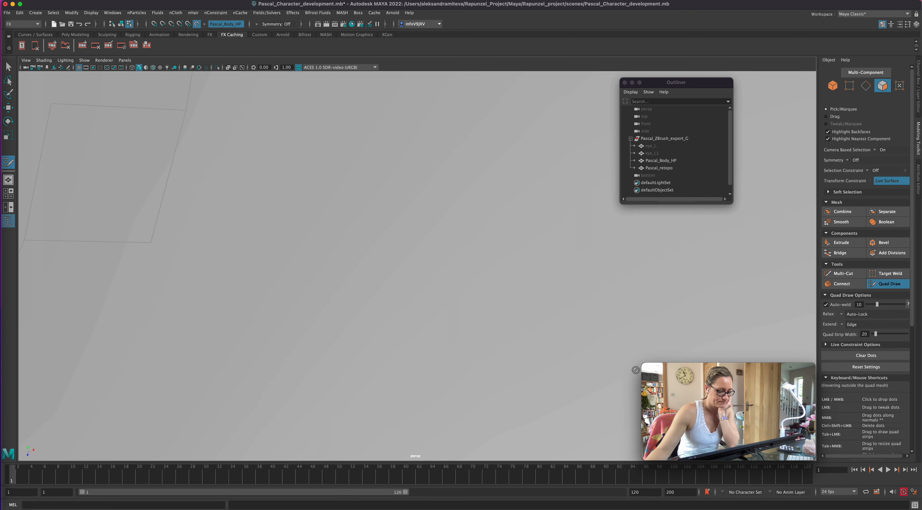
pyautogui.press('f')
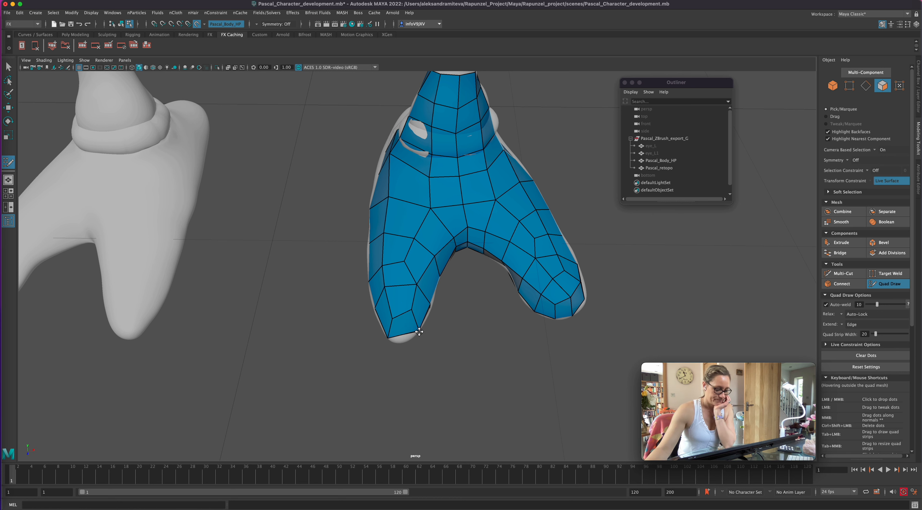
pyautogui.keyDown('alt'); pyautogui.moveTo(412, 308); pyautogui.dragTo(541, 344); pyautogui.keyUp('alt')
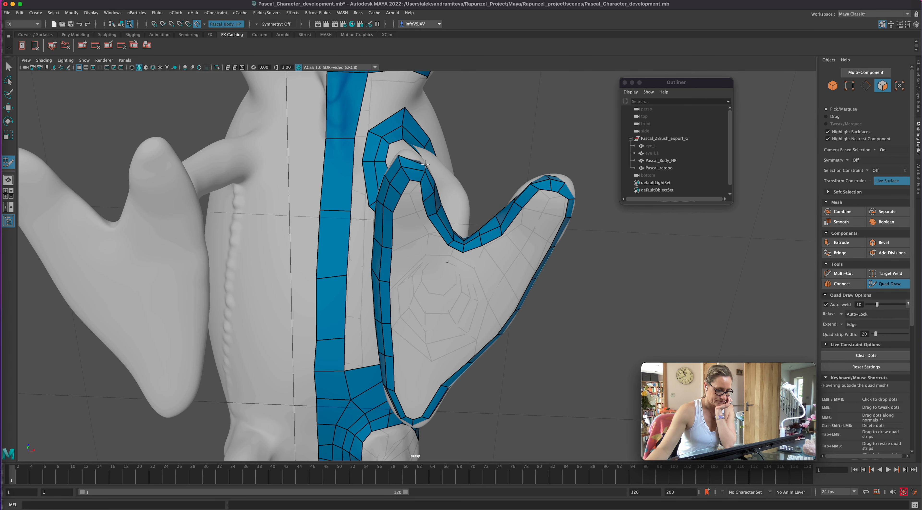
pyautogui.keyDown('alt'); pyautogui.moveTo(578, 346); pyautogui.dragTo(572, 386); pyautogui.keyUp('alt')
pyautogui.scroll(10, 572, 385)
pyautogui.scroll(-10, 572, 386)
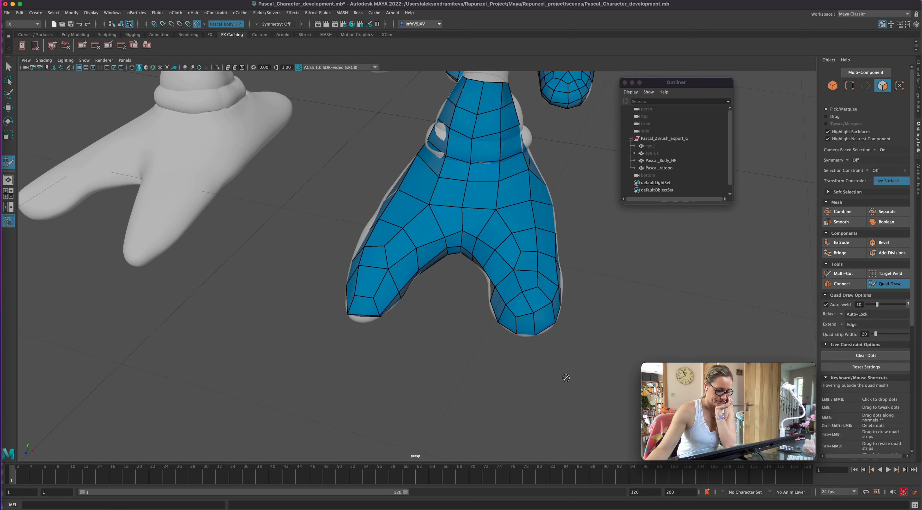
pyautogui.press('3')
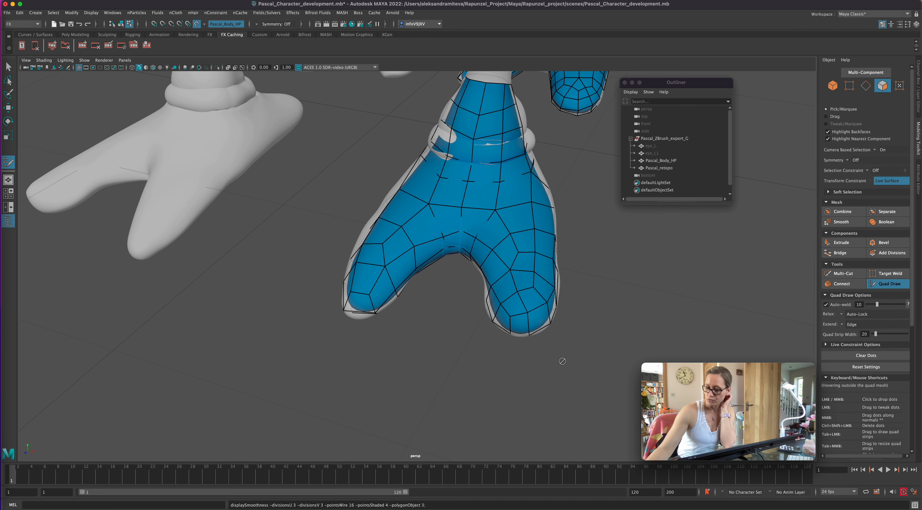
pyautogui.press('1')
# - Undo the last dot placement and fill quads across the underside of the inner toe's tip
pyautogui.keyDown('alt'); pyautogui.moveTo(607, 366); pyautogui.dragTo(607, 323); pyautogui.keyUp('alt')
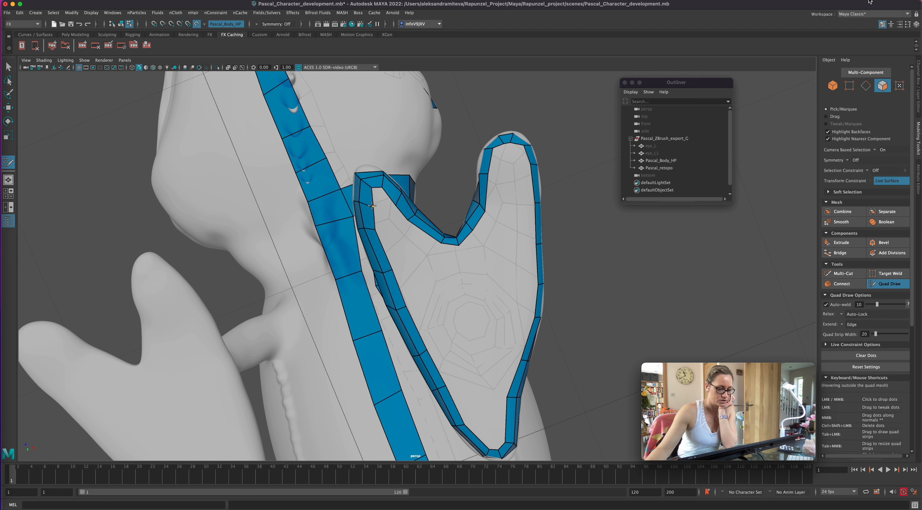
pyautogui.hotkey('ctrl', 'z')
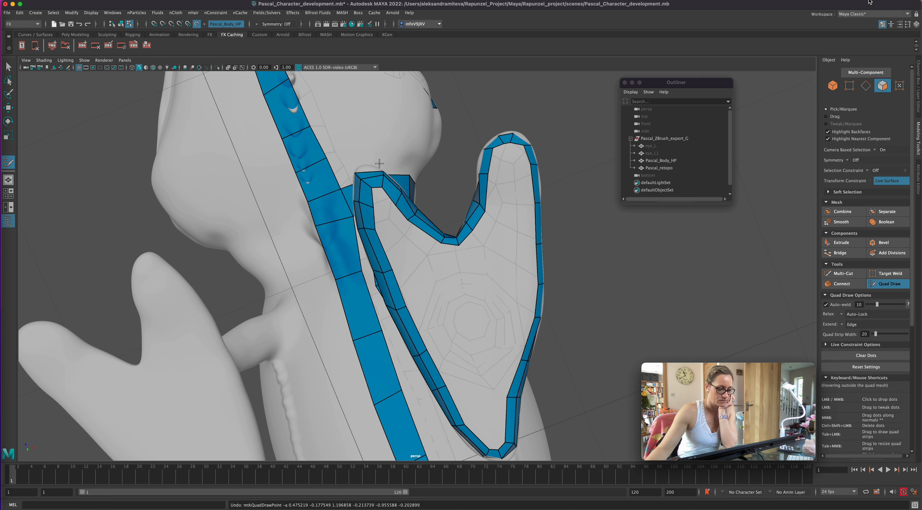
pyautogui.keyDown('shift'); pyautogui.click(404, 216); pyautogui.keyUp('shift')
pyautogui.keyDown('shift'); pyautogui.click(390, 218); pyautogui.keyUp('shift')
# - Adjust a border point at the outer toe's tip and place two dots on the underside of that toe
pyautogui.moveTo(504, 142); pyautogui.dragTo(499, 143)
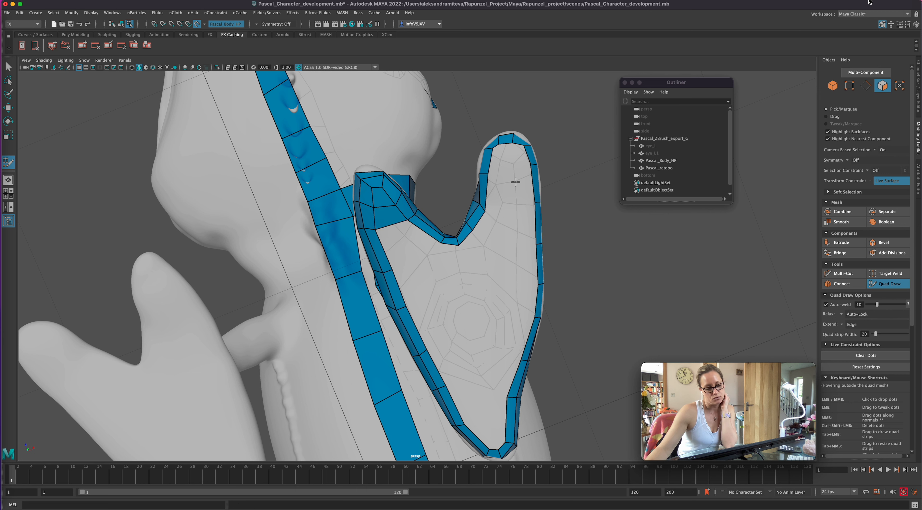
pyautogui.click(515, 169)
pyautogui.click(503, 169)
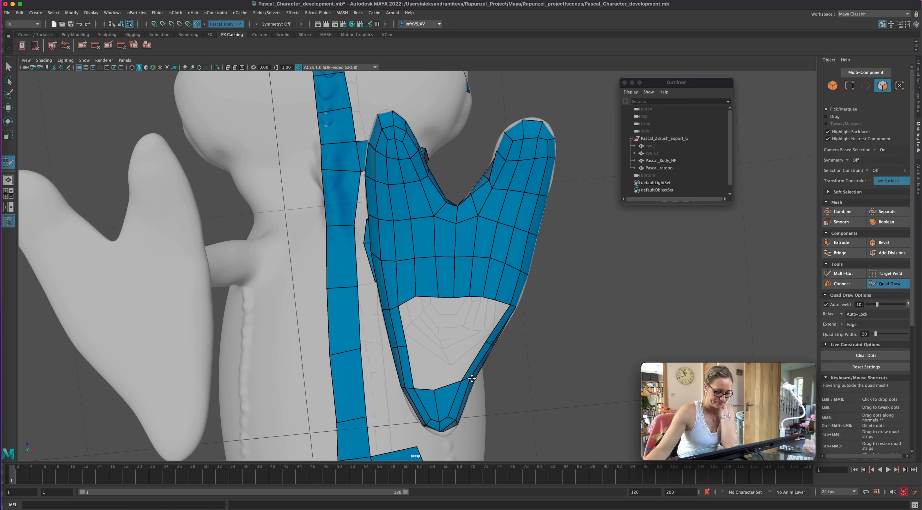
# - Fill the remaining sole opening in front of the heel with quads and relax the sole's topology
pyautogui.moveTo(549, 376)
pyautogui.keyDown('alt'); pyautogui.mouseDown()
pyautogui.moveTo(523, 375)
pyautogui.moveTo(516, 401)
pyautogui.moveTo(511, 370)
pyautogui.moveTo(495, 382)
pyautogui.mouseUp(); pyautogui.keyUp('alt')
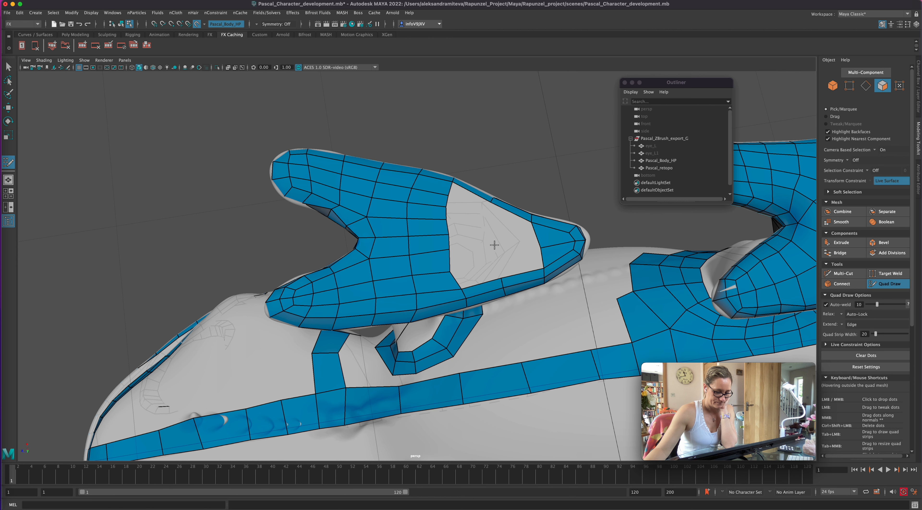
pyautogui.keyDown('shift'); pyautogui.click(515, 263); pyautogui.keyUp('shift')
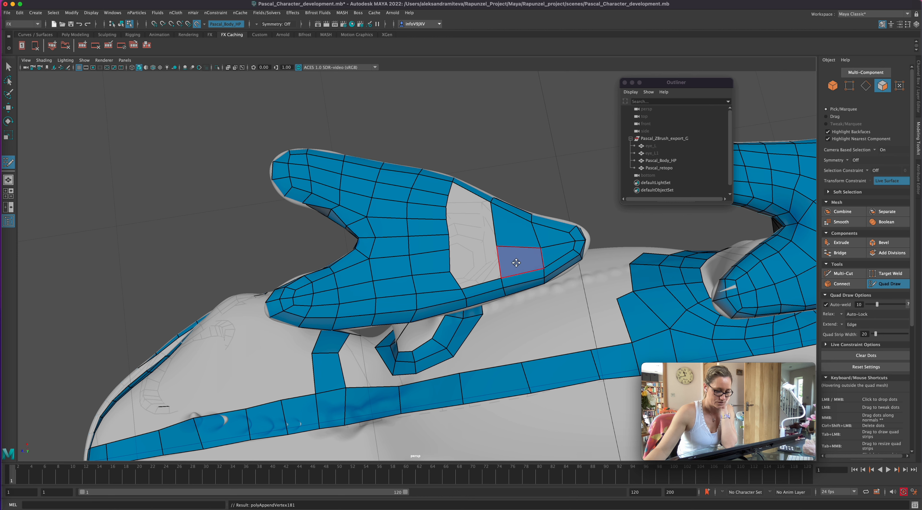
pyautogui.keyDown('alt'); pyautogui.moveTo(570, 177); pyautogui.dragTo(578, 196); pyautogui.keyUp('alt')
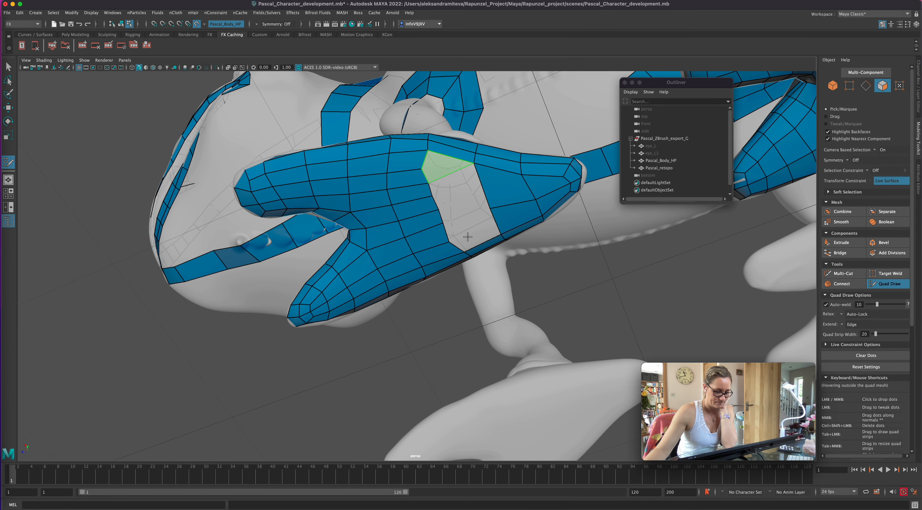
pyautogui.keyDown('shift'); pyautogui.click(442, 167); pyautogui.keyUp('shift')
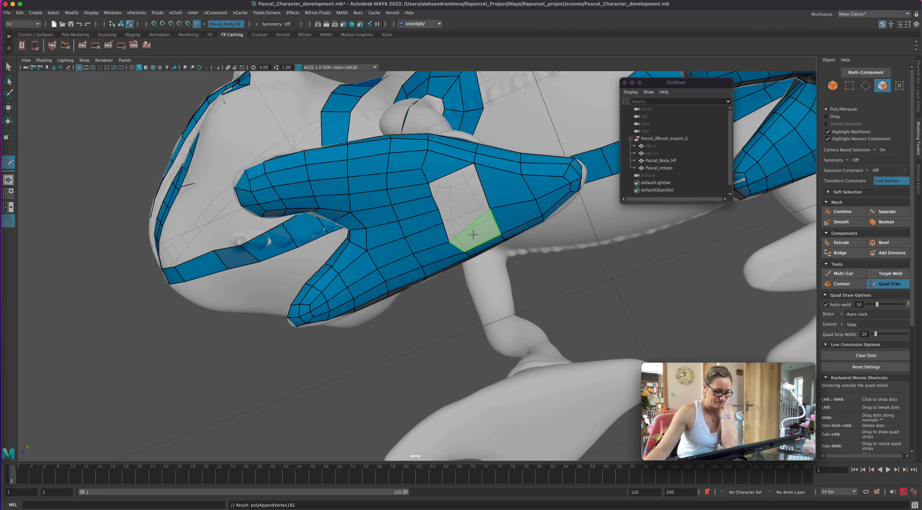
pyautogui.keyDown('shift'); pyautogui.click(494, 260); pyautogui.keyUp('shift')
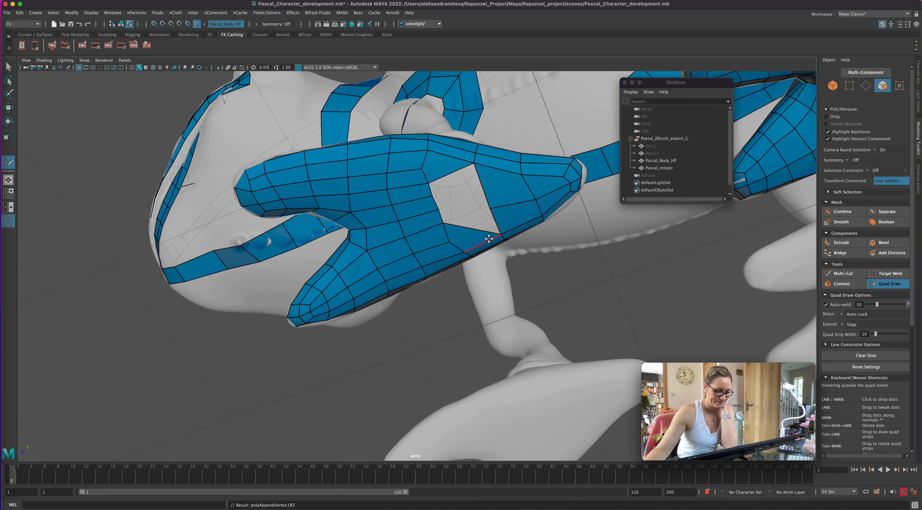
pyautogui.keyDown('shift'); pyautogui.click(477, 218); pyautogui.keyUp('shift')
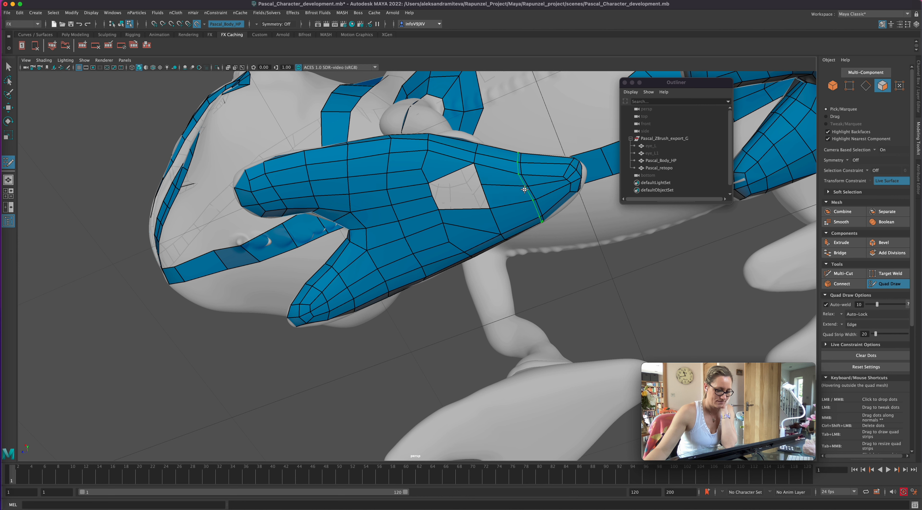
pyautogui.keyDown('shift'); pyautogui.click(473, 197); pyautogui.keyUp('shift')
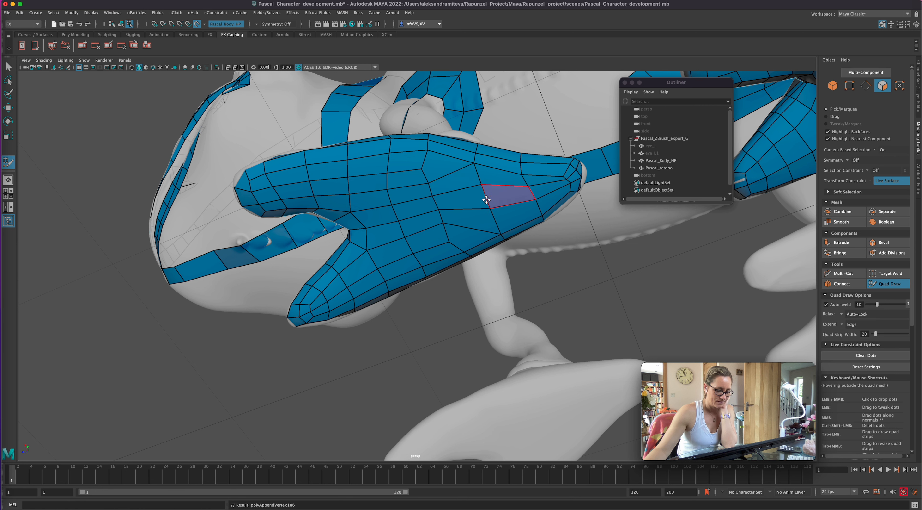
pyautogui.moveTo(441, 187)
pyautogui.keyDown('shift'); pyautogui.mouseDown()
pyautogui.moveTo(439, 210)
pyautogui.moveTo(360, 214)
pyautogui.moveTo(468, 208)
pyautogui.moveTo(493, 184)
pyautogui.moveTo(430, 192)
pyautogui.moveTo(482, 179)
pyautogui.moveTo(513, 194)
pyautogui.moveTo(421, 251)
pyautogui.mouseUp(); pyautogui.keyUp('shift')
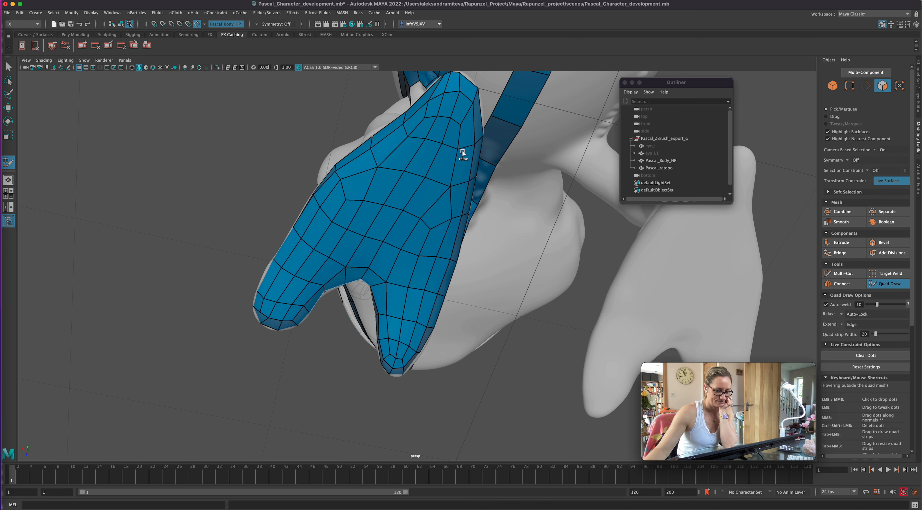
# - Insert a vertical edge loop at the back of the ankle, fill quads down the heel's side, and relax the ankle quads
pyautogui.moveTo(567, 374)
pyautogui.keyDown('alt'); pyautogui.mouseDown()
pyautogui.moveTo(519, 379)
pyautogui.moveTo(541, 377)
pyautogui.moveTo(425, 246)
pyautogui.mouseUp(); pyautogui.keyUp('alt')
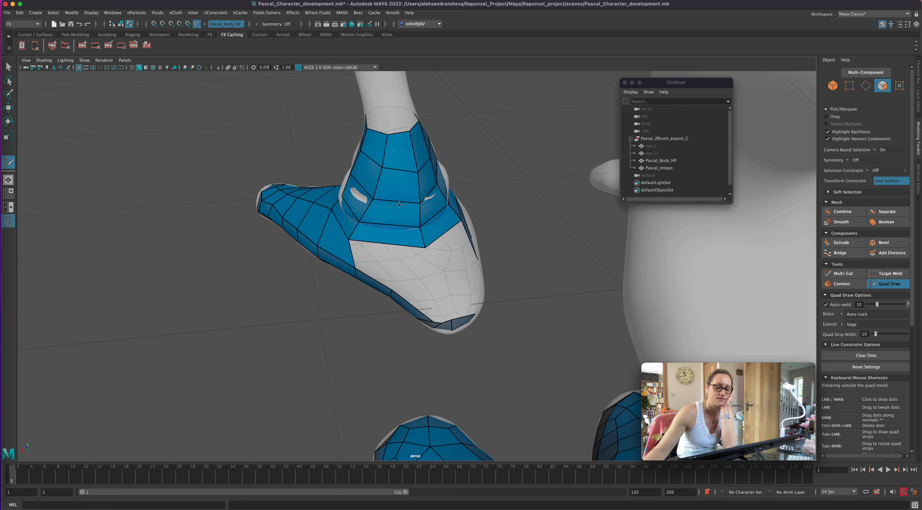
pyautogui.keyDown('ctrl'); pyautogui.click(401, 191); pyautogui.keyUp('ctrl')
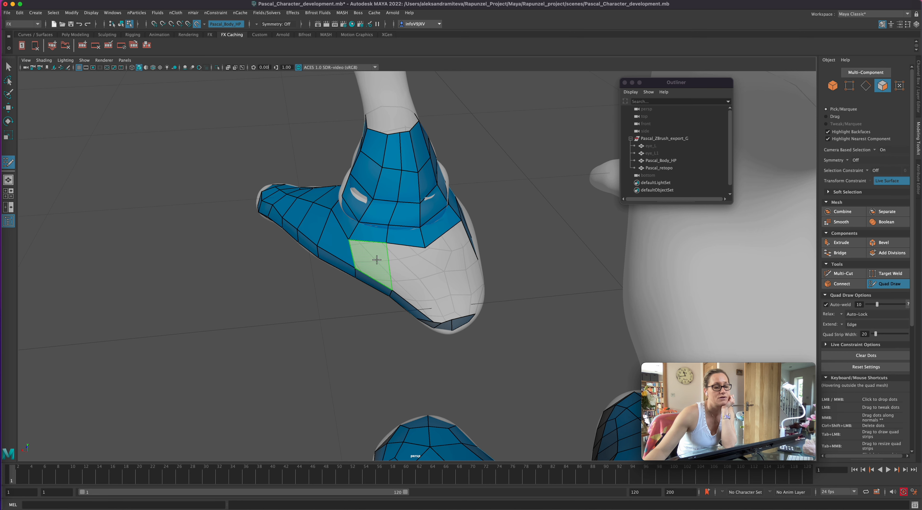
pyautogui.keyDown('shift'); pyautogui.click(376, 256); pyautogui.keyUp('shift')
pyautogui.keyDown('alt'); pyautogui.moveTo(525, 347); pyautogui.dragTo(495, 353); pyautogui.keyUp('alt')
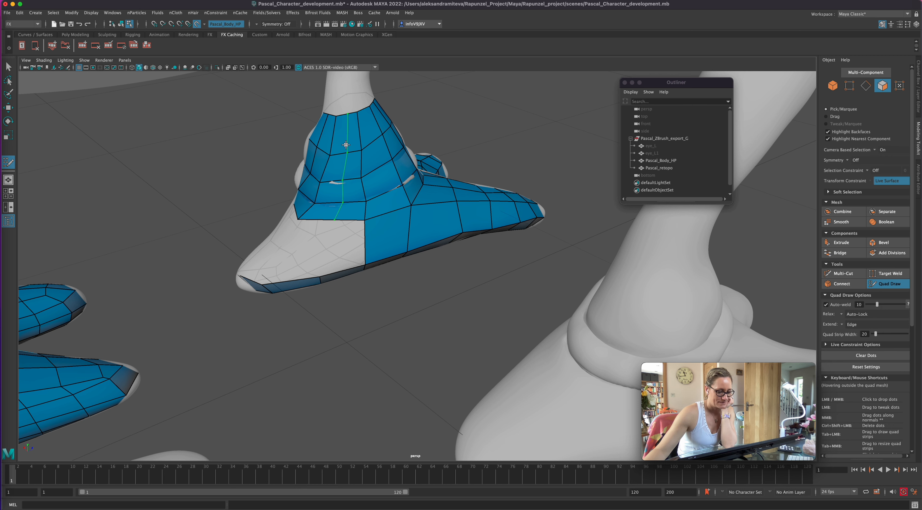
pyautogui.keyDown('shift'); pyautogui.click(349, 240); pyautogui.keyUp('shift')
pyautogui.moveTo(357, 159)
pyautogui.keyDown('shift'); pyautogui.mouseDown()
pyautogui.moveTo(325, 181)
pyautogui.moveTo(375, 164)
pyautogui.mouseUp(); pyautogui.keyUp('shift')
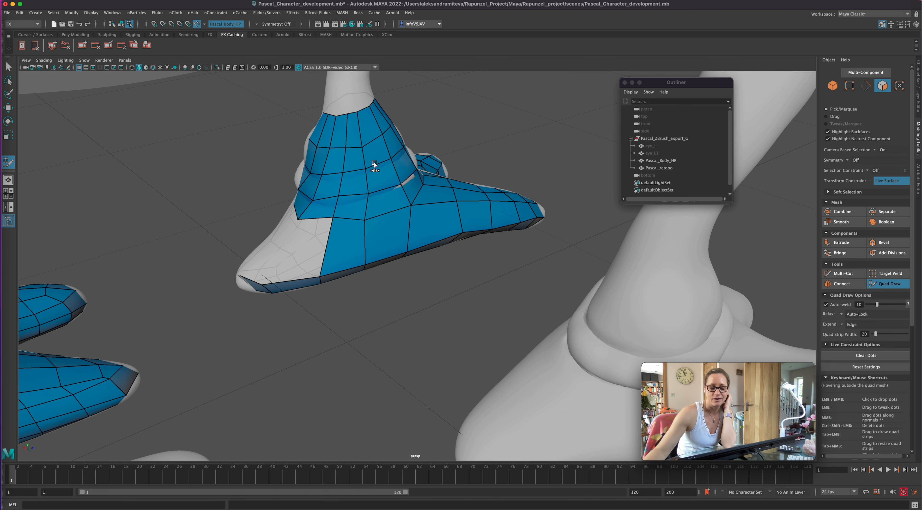
# - Relax the foot's side quads, undo the short quad filled beside the heel opening, and fill a longer one down to the sole border
pyautogui.keyDown('alt'); pyautogui.moveTo(416, 321); pyautogui.dragTo(451, 321); pyautogui.keyUp('alt')
pyautogui.keyDown('shift'); pyautogui.moveTo(393, 249); pyautogui.dragTo(397, 238); pyautogui.keyUp('shift')
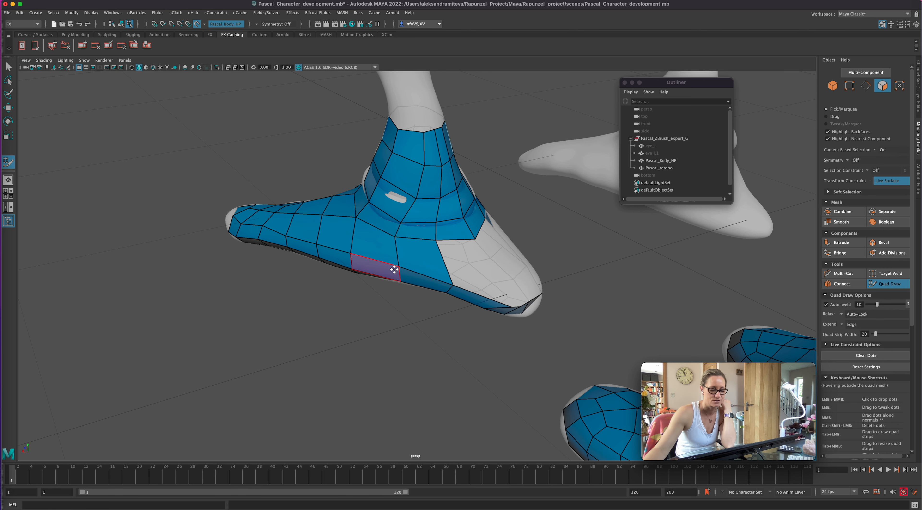
pyautogui.keyDown('alt'); pyautogui.moveTo(490, 321); pyautogui.dragTo(464, 364); pyautogui.keyUp('alt')
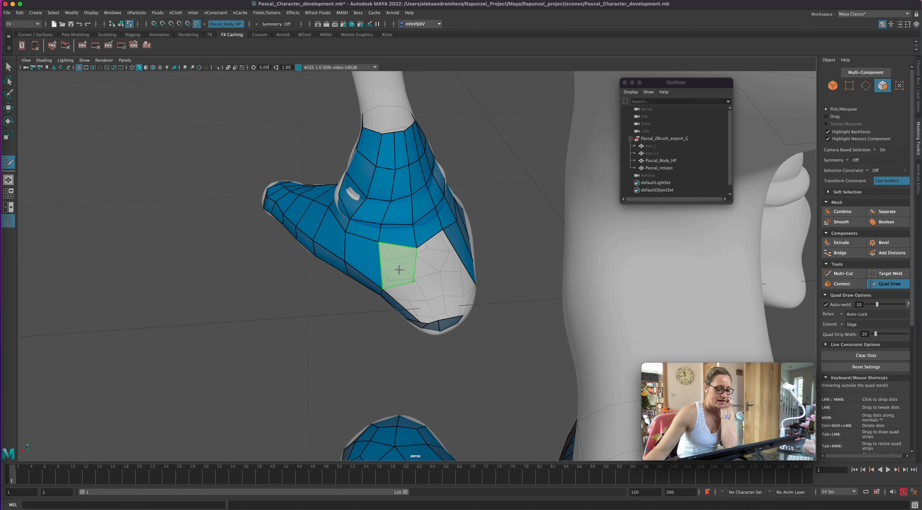
pyautogui.moveTo(482, 373)
pyautogui.keyDown('alt'); pyautogui.mouseDown()
pyautogui.moveTo(458, 374)
pyautogui.moveTo(491, 371)
pyautogui.mouseUp(); pyautogui.keyUp('alt')
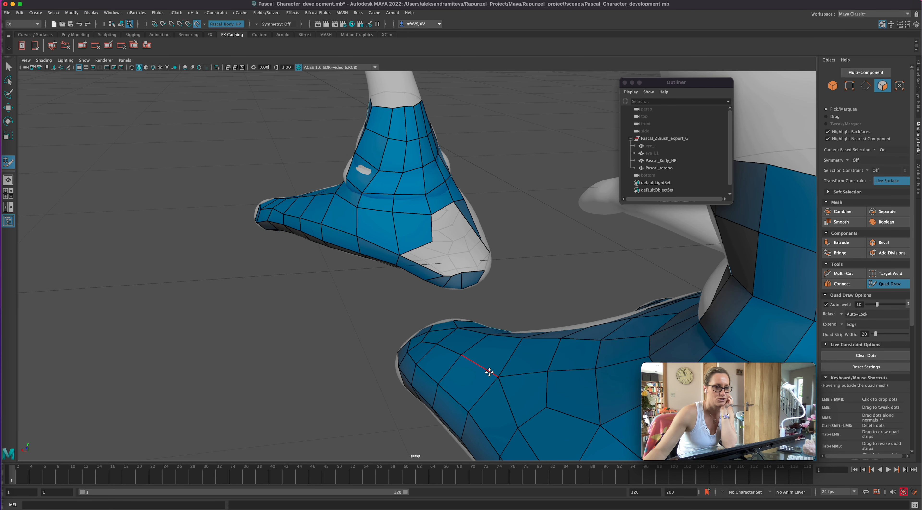
pyautogui.hotkey('ctrl', 'z')
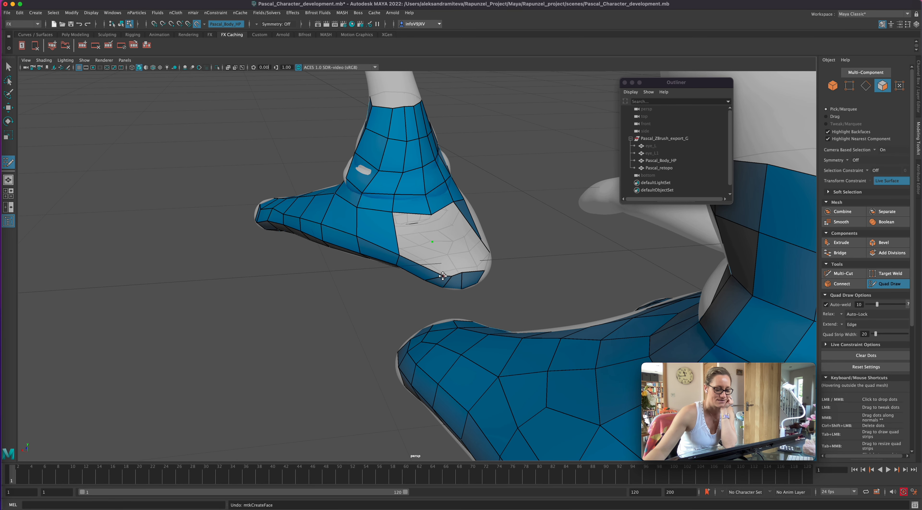
pyautogui.hotkey('ctrl', 'z')
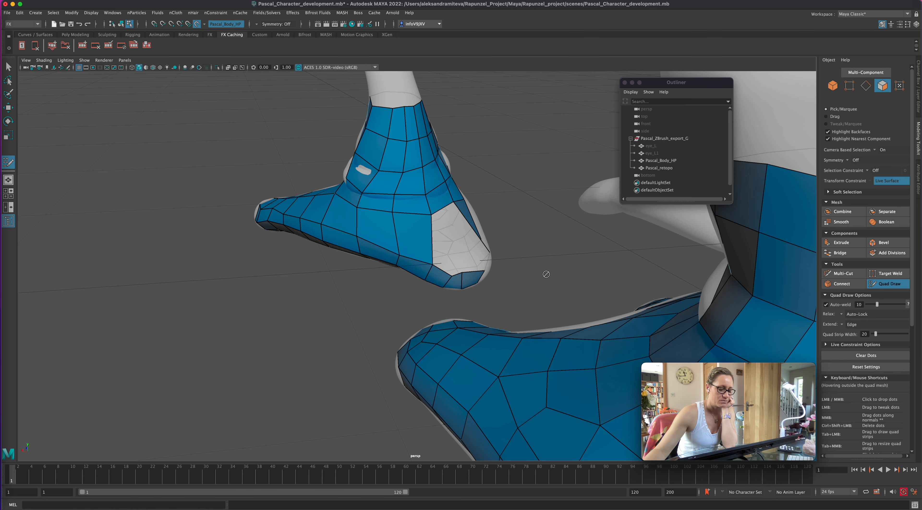
# - Examine the remaining opening at the back of the heel from both sides to plan its quad layout
pyautogui.scroll(8, 533, 277)
pyautogui.keyDown('alt'); pyautogui.moveTo(539, 277); pyautogui.dragTo(541, 279); pyautogui.keyUp('alt')
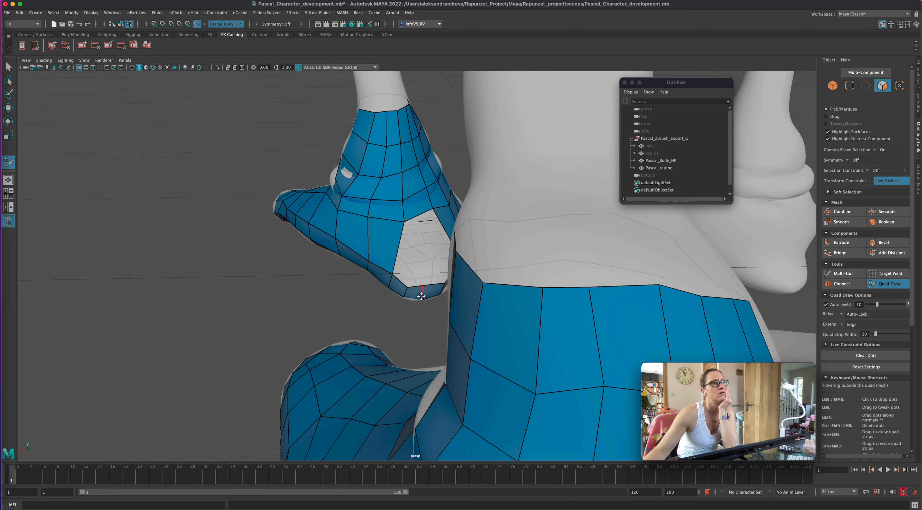
pyautogui.keyDown('alt'); pyautogui.moveTo(423, 332); pyautogui.dragTo(410, 328); pyautogui.keyUp('alt')
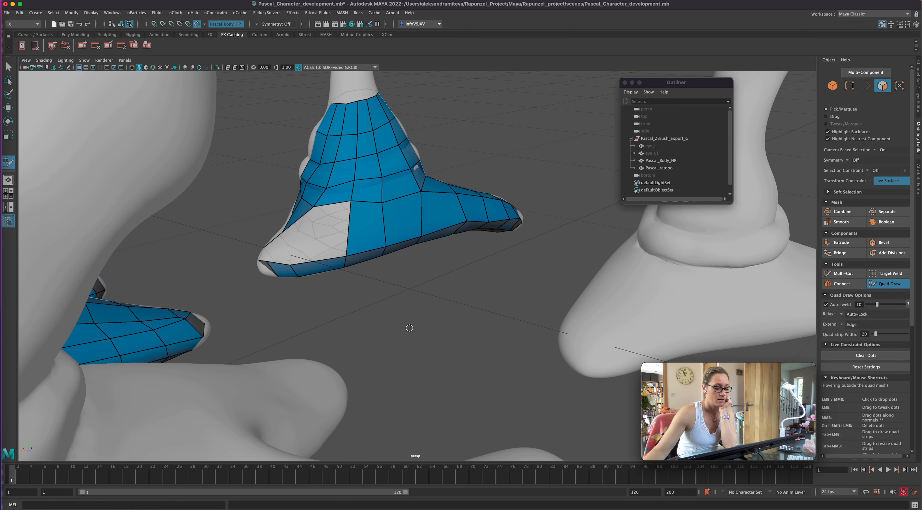
pyautogui.keyDown('alt'); pyautogui.moveTo(356, 213); pyautogui.dragTo(388, 304); pyautogui.keyUp('alt')
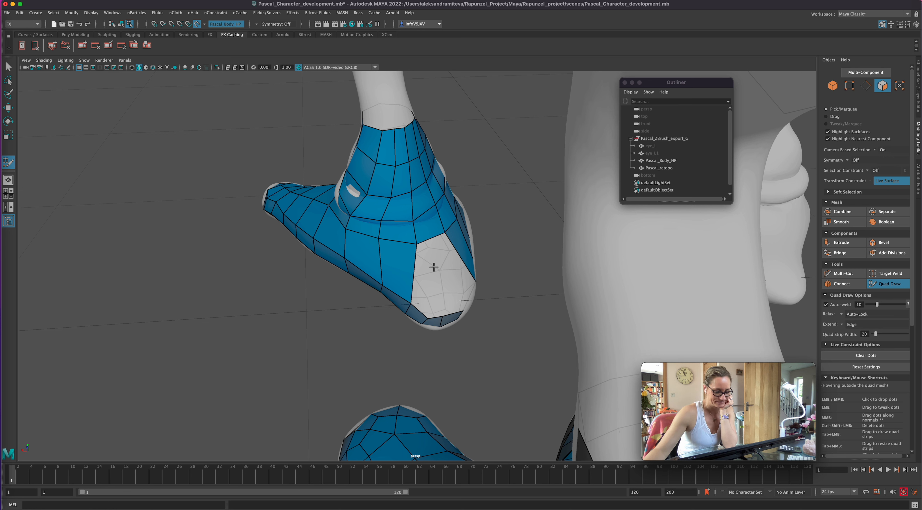
pyautogui.keyDown('alt'); pyautogui.moveTo(474, 283); pyautogui.dragTo(464, 331); pyautogui.keyUp('alt')
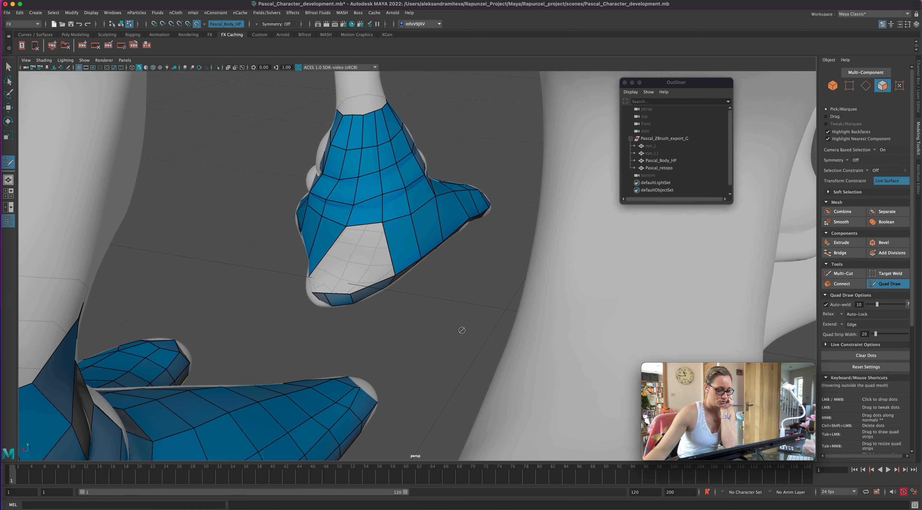
pyautogui.moveTo(459, 325)
pyautogui.keyDown('alt'); pyautogui.mouseDown()
pyautogui.moveTo(459, 313)
pyautogui.moveTo(461, 324)
pyautogui.mouseUp(); pyautogui.keyUp('alt')
pyautogui.keyDown('alt'); pyautogui.moveTo(461, 324); pyautogui.dragTo(467, 323, button='right'); pyautogui.keyUp('alt')
pyautogui.keyDown('alt'); pyautogui.moveTo(467, 323); pyautogui.dragTo(469, 324); pyautogui.keyUp('alt')
pyautogui.keyDown('alt'); pyautogui.moveTo(405, 332); pyautogui.dragTo(407, 336); pyautogui.keyUp('alt')
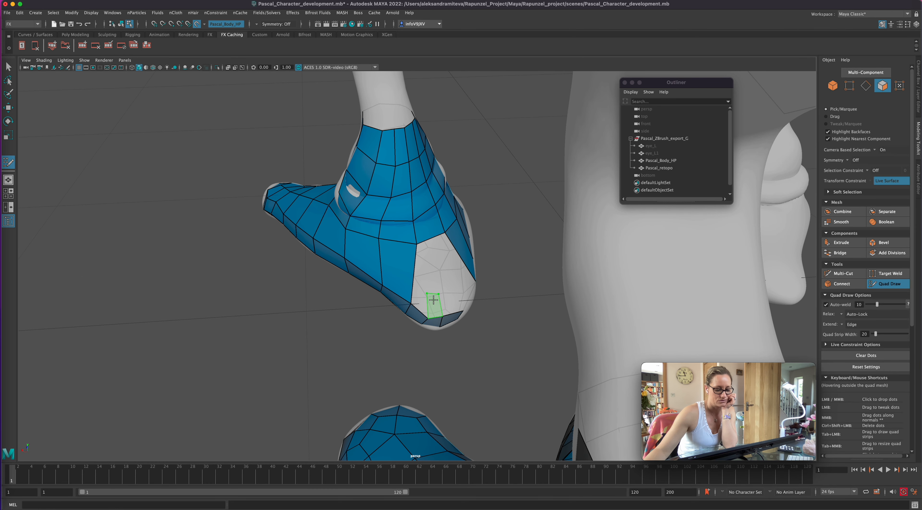
# - Fill quads at the heel's tip along the sole border, adjust their corner point towards the opening, and undo the last dot placement
pyautogui.keyDown('shift'); pyautogui.click(457, 292); pyautogui.keyUp('shift')
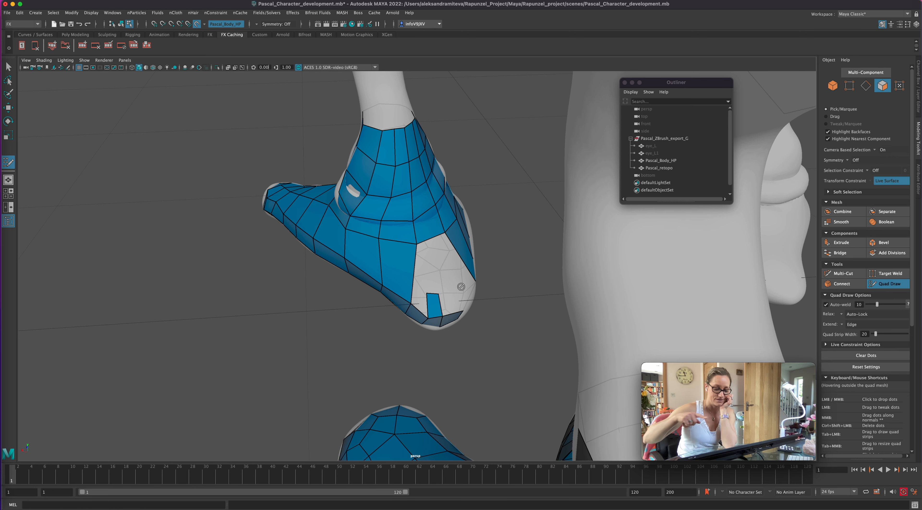
pyautogui.keyDown('shift'); pyautogui.click(453, 297); pyautogui.keyUp('shift')
pyautogui.keyDown('alt'); pyautogui.moveTo(501, 364); pyautogui.dragTo(467, 375); pyautogui.keyUp('alt')
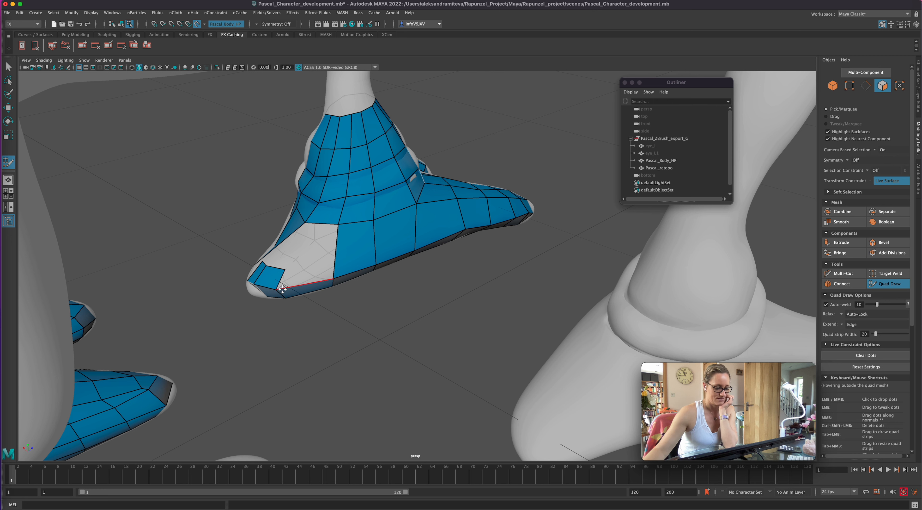
pyautogui.moveTo(278, 288)
pyautogui.mouseDown()
pyautogui.moveTo(287, 296)
pyautogui.moveTo(294, 268)
pyautogui.mouseUp()
pyautogui.hotkey('ctrl', 'z')
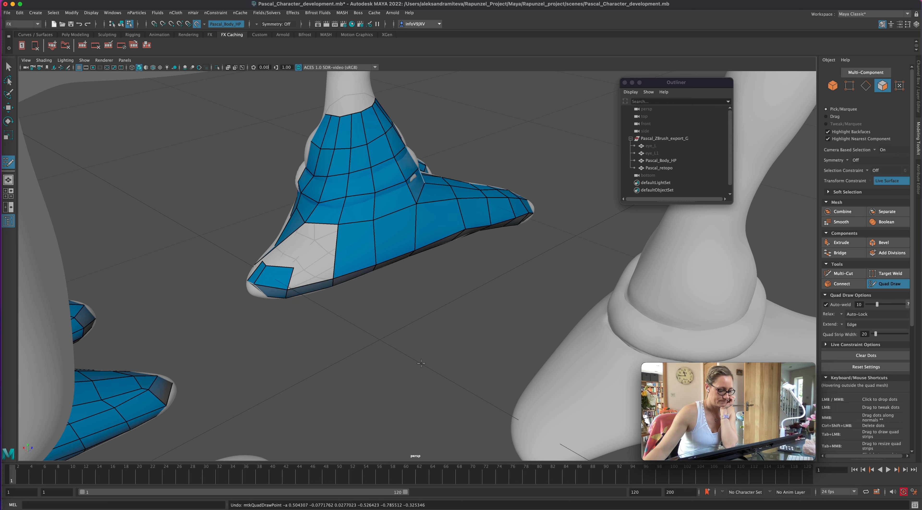